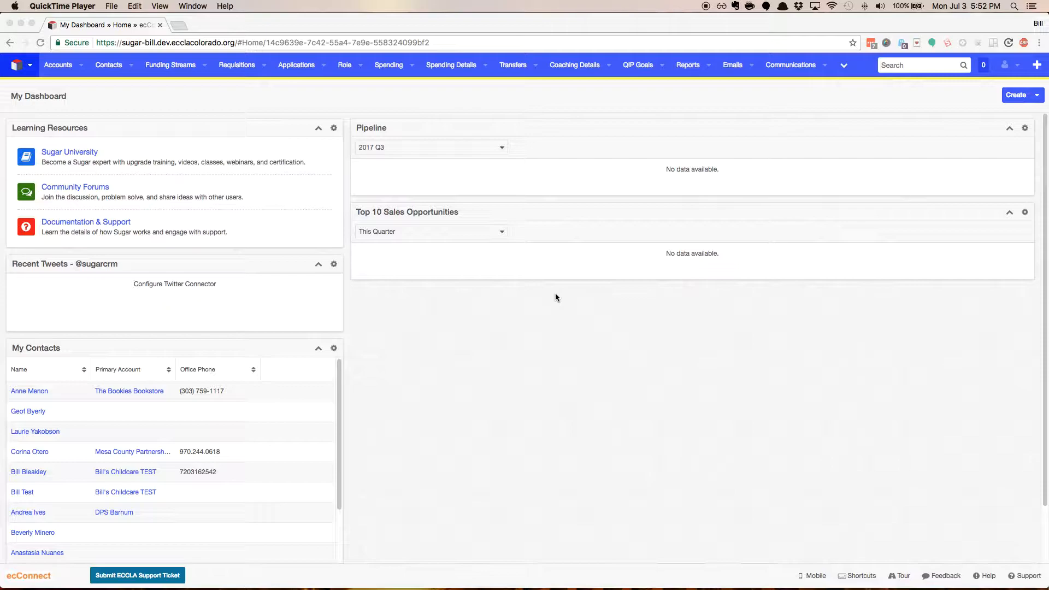
# Filter the applications list to those whose Funding Stream is any of CCAP-Ext - BTESTECC - 07/01/2017 - 09/30/2017.
pyautogui.click(306, 71)
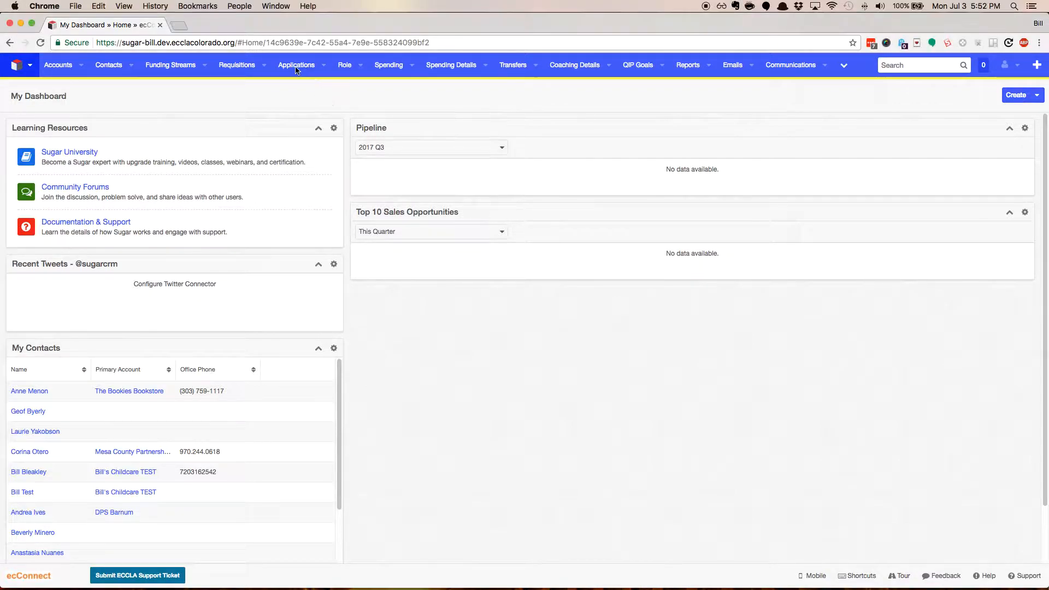
pyautogui.click(295, 67)
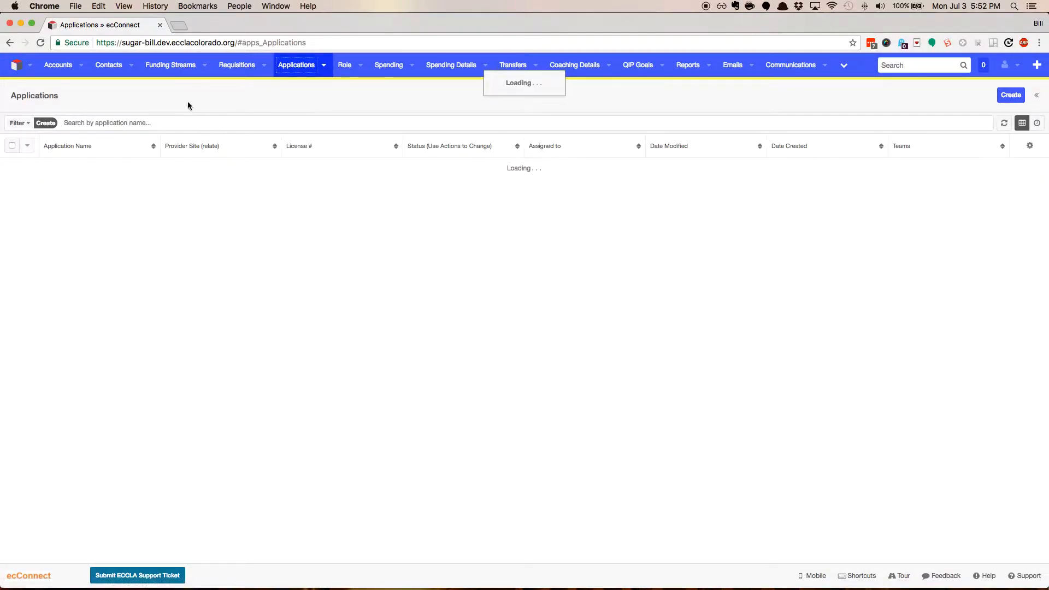
pyautogui.click(46, 123)
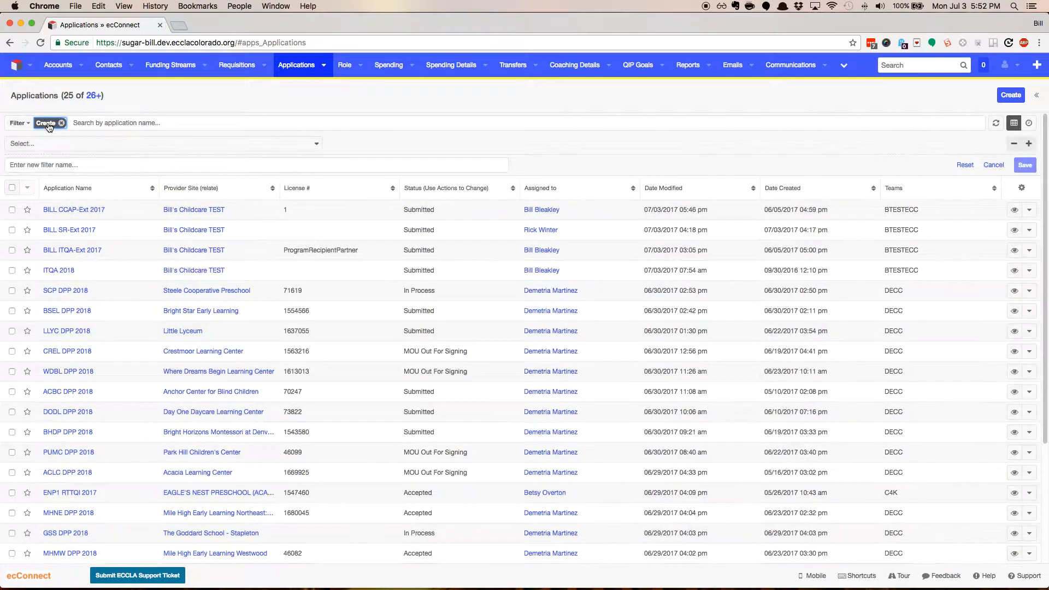
pyautogui.click(46, 144)
pyautogui.write('fund')
pyautogui.press('Return')
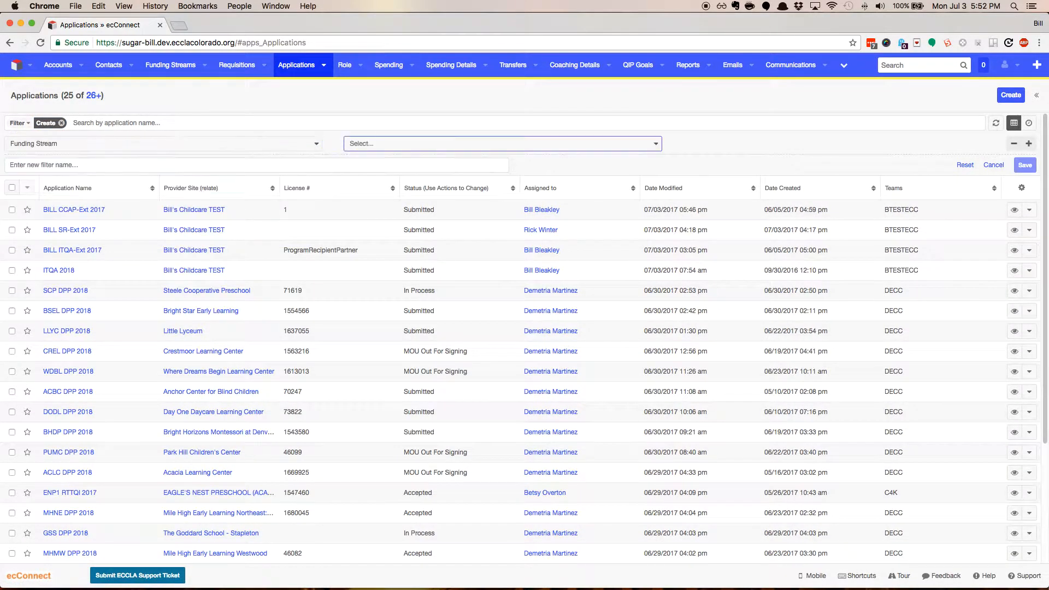
pyautogui.press('Return')
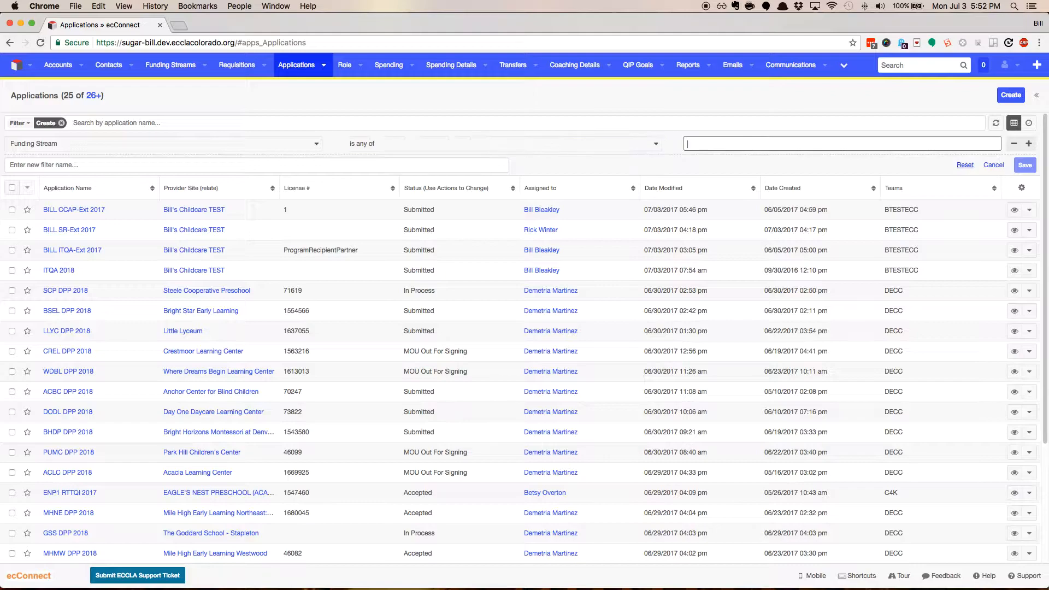
pyautogui.write('%-ext')
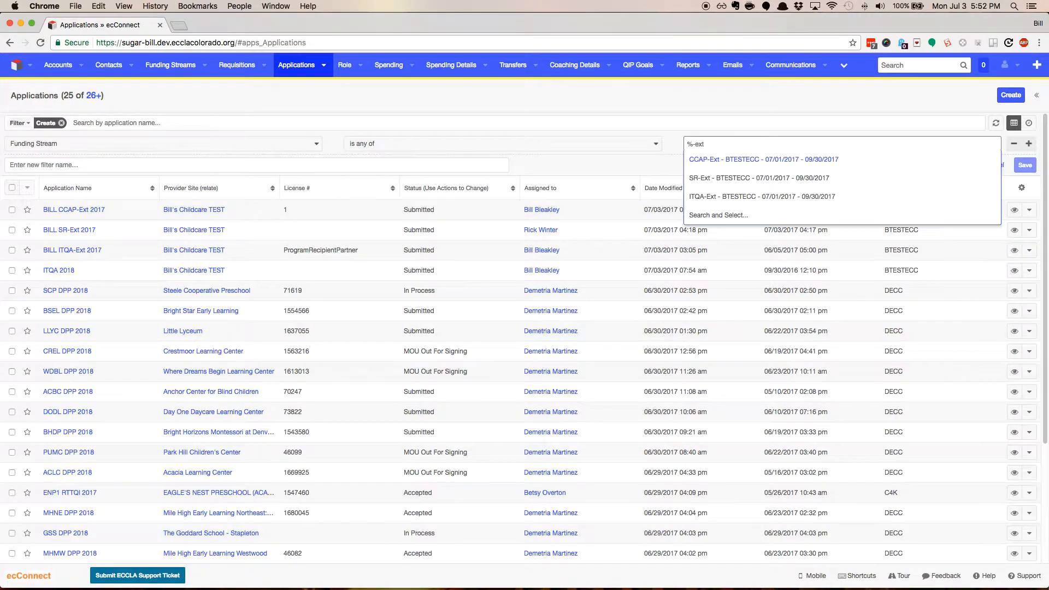
pyautogui.press('Return')
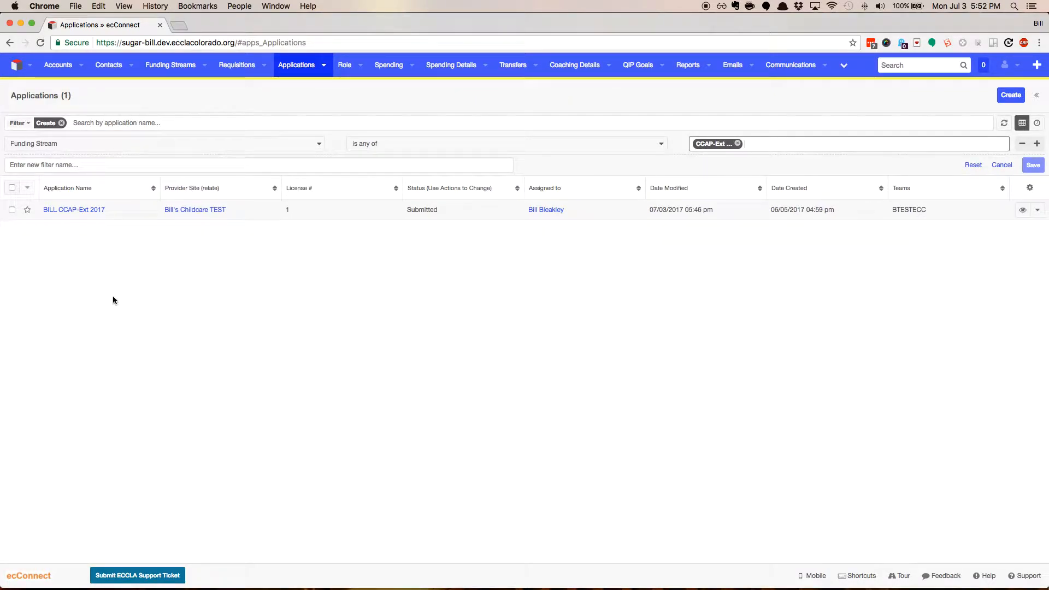
# Open the BILL CCAP-Ext 2017 application and go to its related BILL CCAP-Ext17 QI Dollars requisition.
pyautogui.click(86, 210)
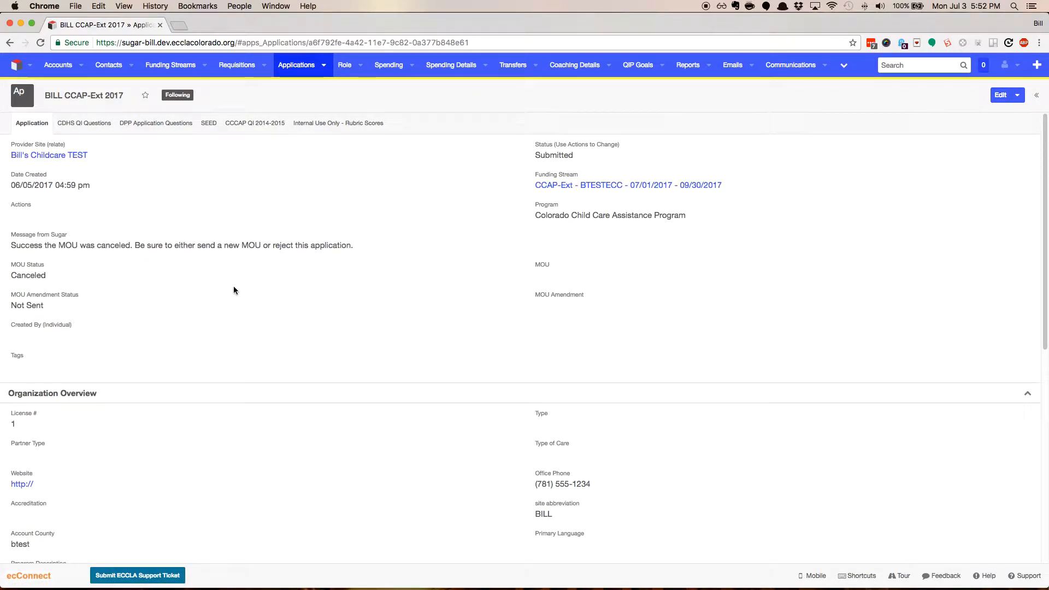
pyautogui.scroll(-10, 234, 287)
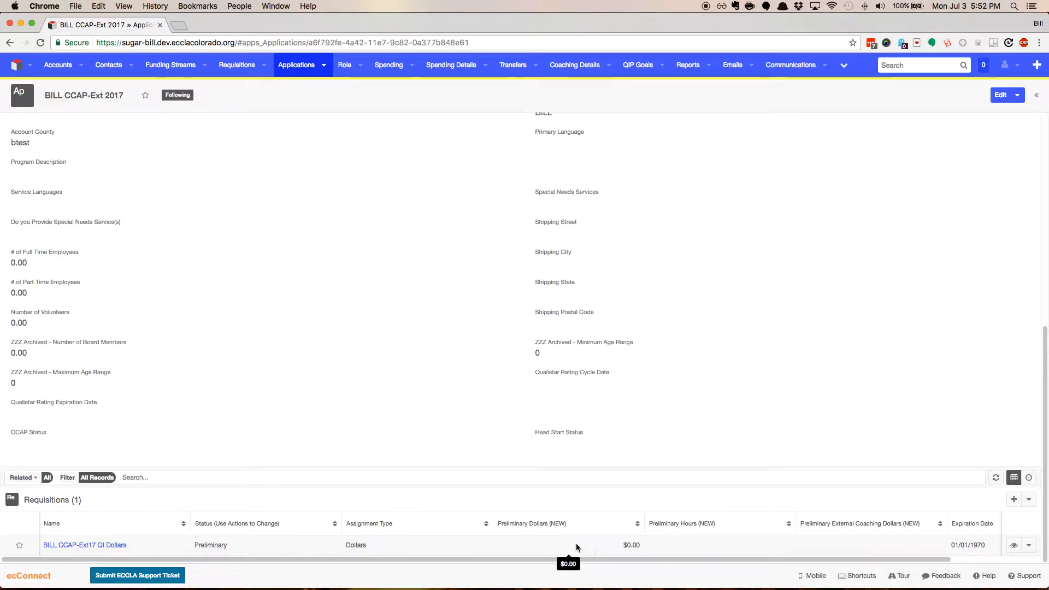
pyautogui.click(100, 543)
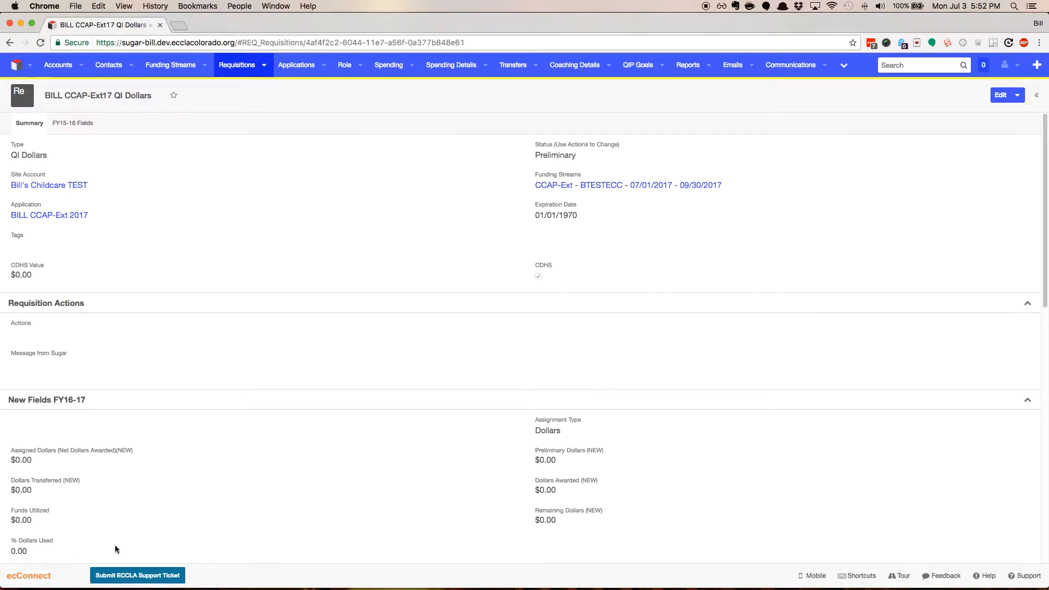
# Run Update Preliminary Balance on the requisition with a new balance of 4,000.00 and transfer justification TEST, and save.
pyautogui.click(43, 335)
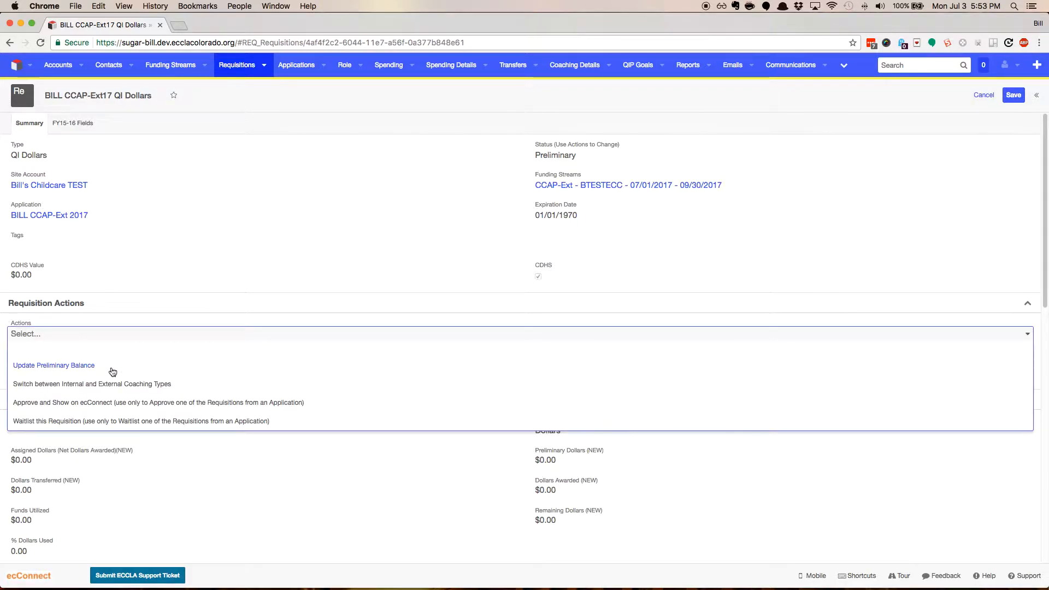
pyautogui.click(65, 365)
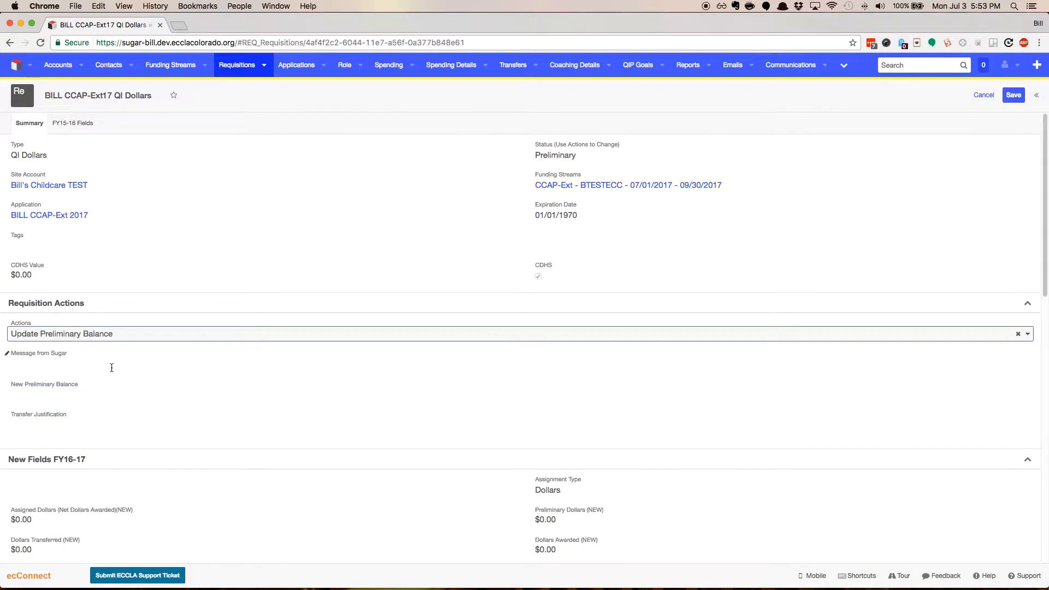
pyautogui.click(91, 395)
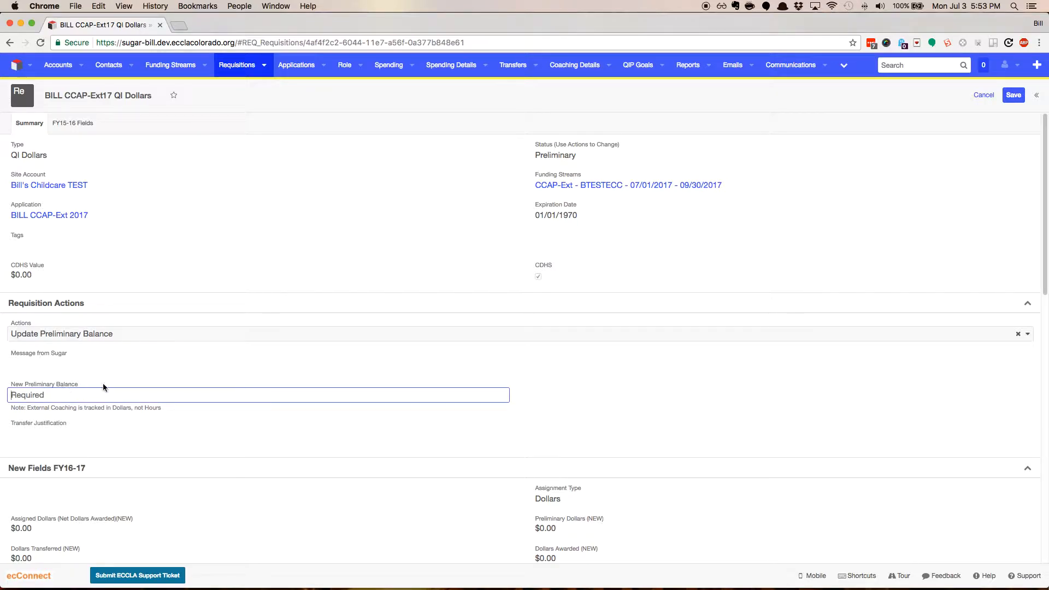
pyautogui.write('4000')
pyautogui.click(58, 443)
pyautogui.write('TEST')
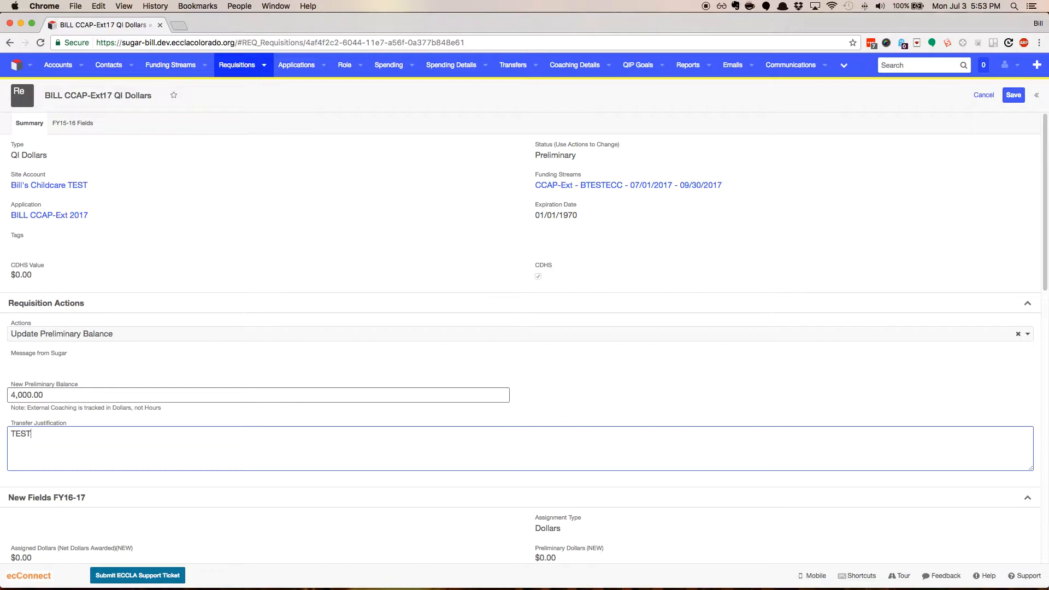
pyautogui.click(1014, 95)
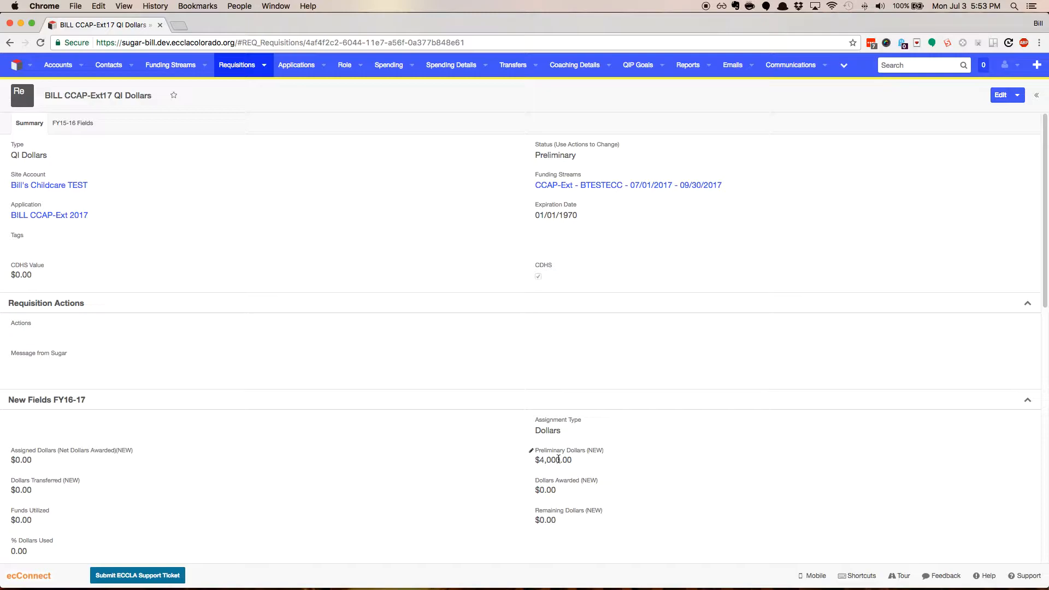
# Return to the BILL CCAP-Ext 2017 application and try to run the Send MOU Pending Sufficient Funds action.
pyautogui.click(56, 215)
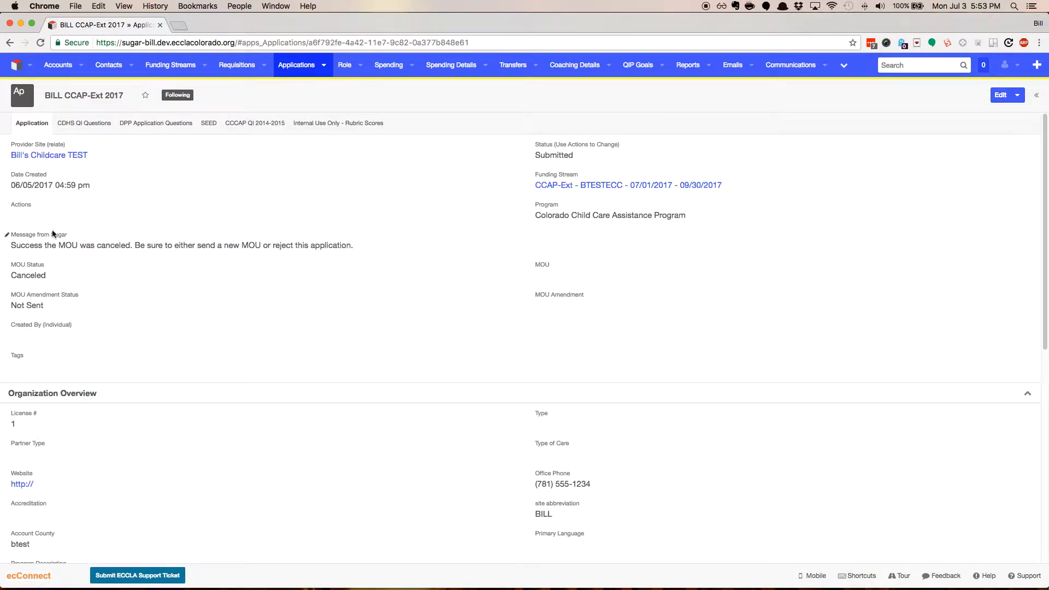
pyautogui.click(36, 215)
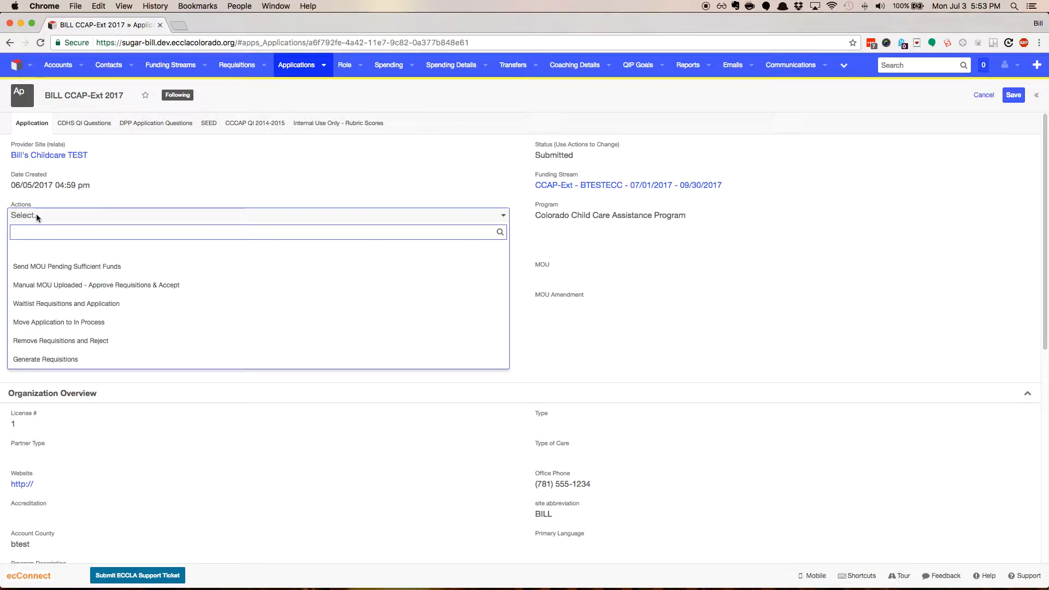
pyautogui.click(61, 266)
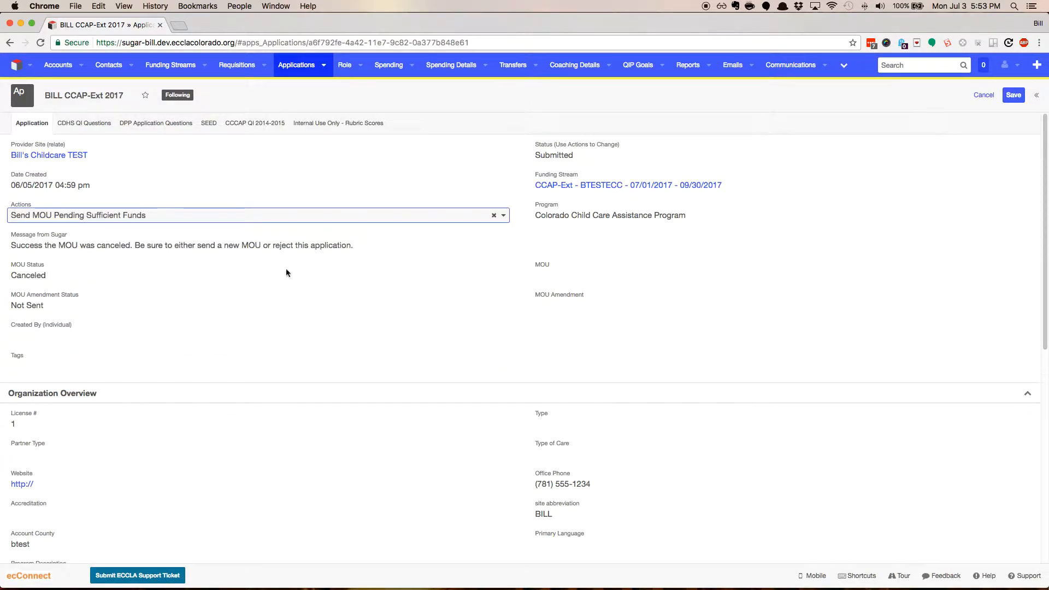
pyautogui.click(1013, 96)
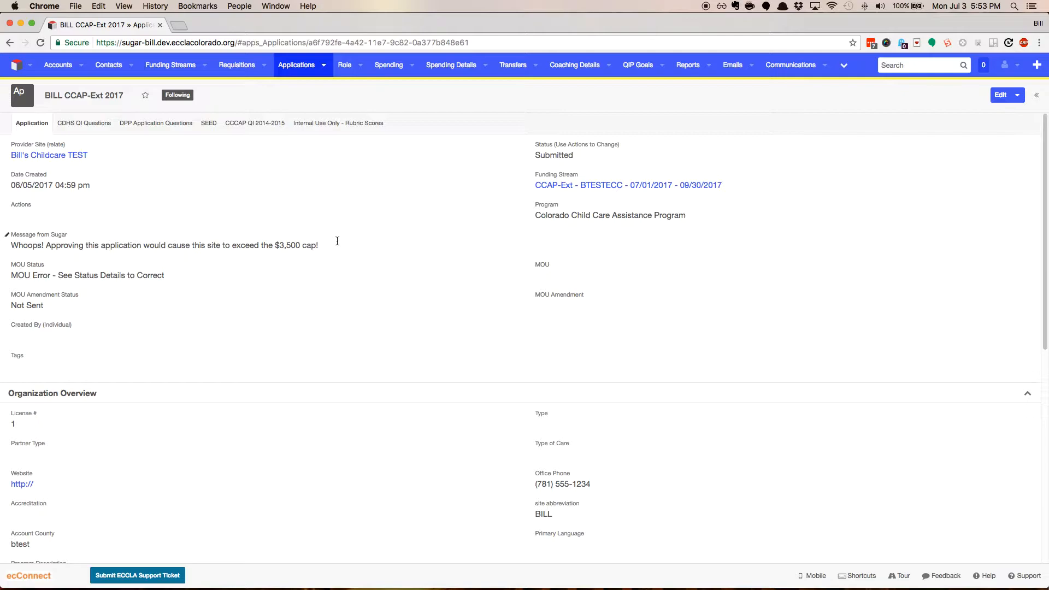
# Reopen the application's QI Dollars requisition and save a preliminary balance update of 2,000.00 with transfer justification TEST.
pyautogui.scroll(-10, 336, 241)
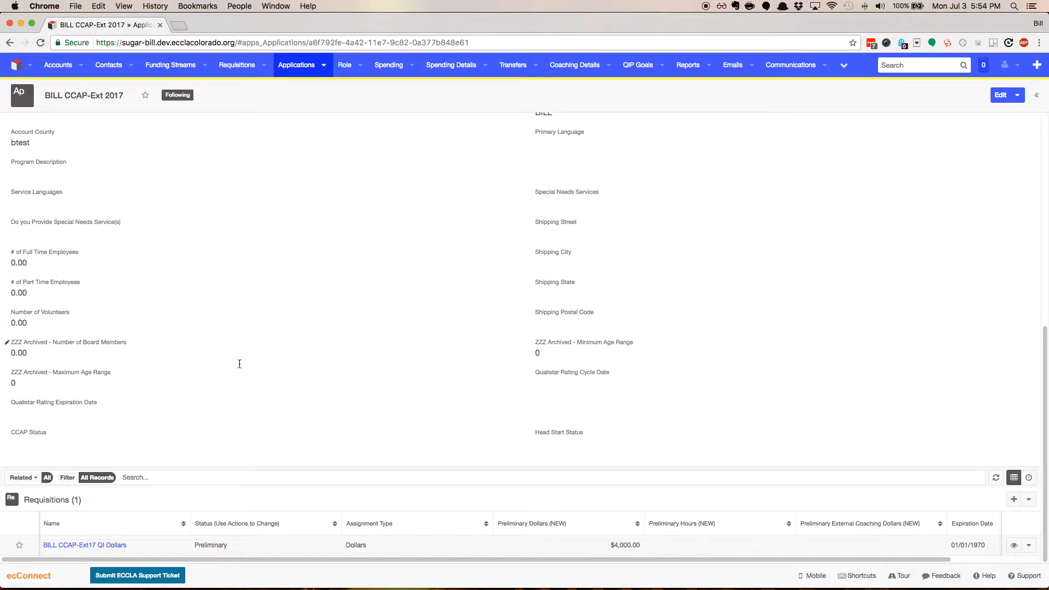
pyautogui.click(86, 545)
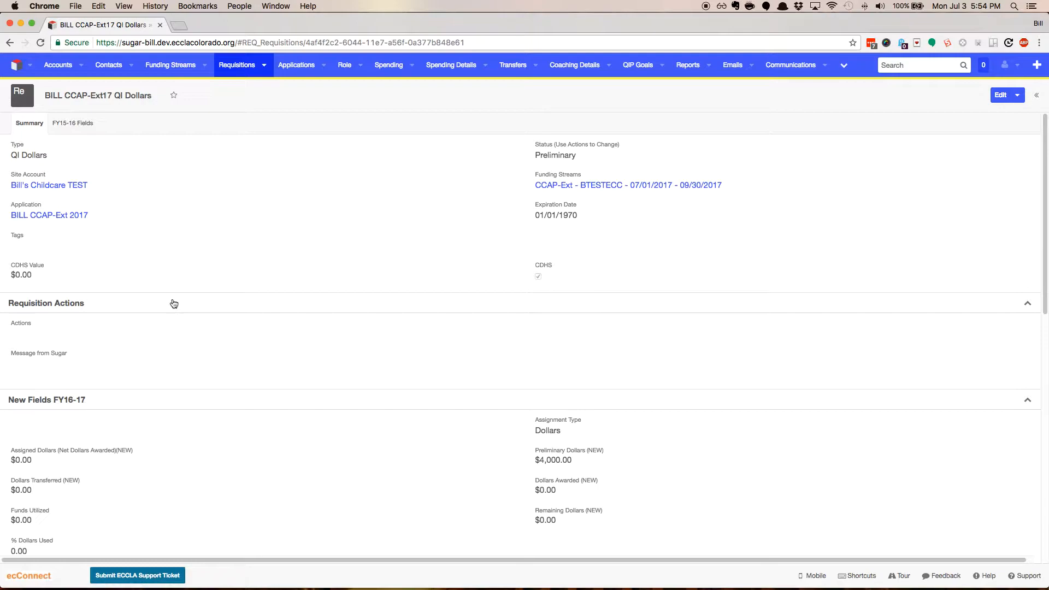
pyautogui.click(102, 322)
pyautogui.click(49, 371)
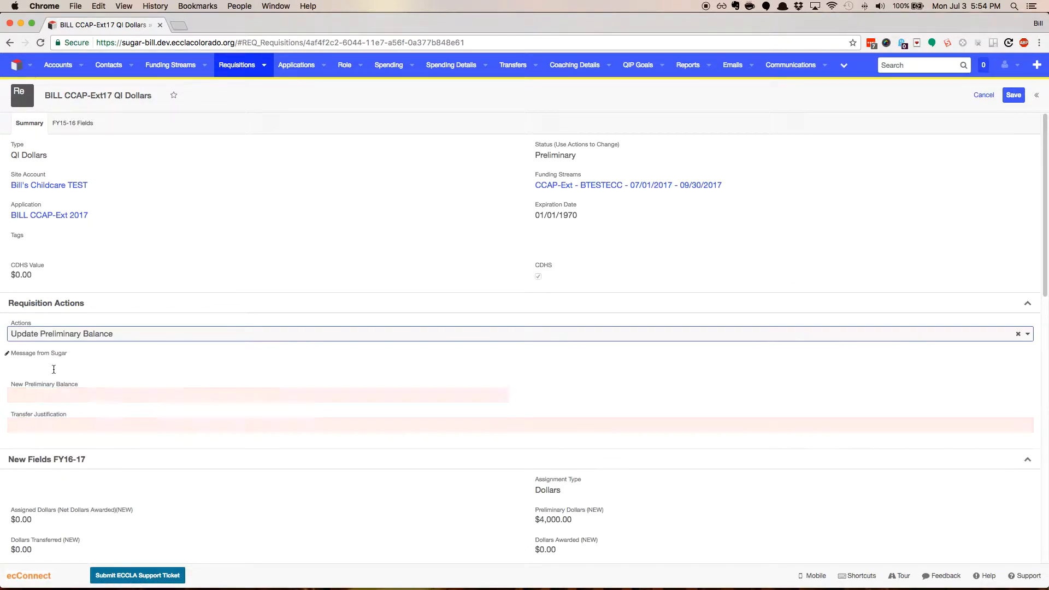
pyautogui.write('2000')
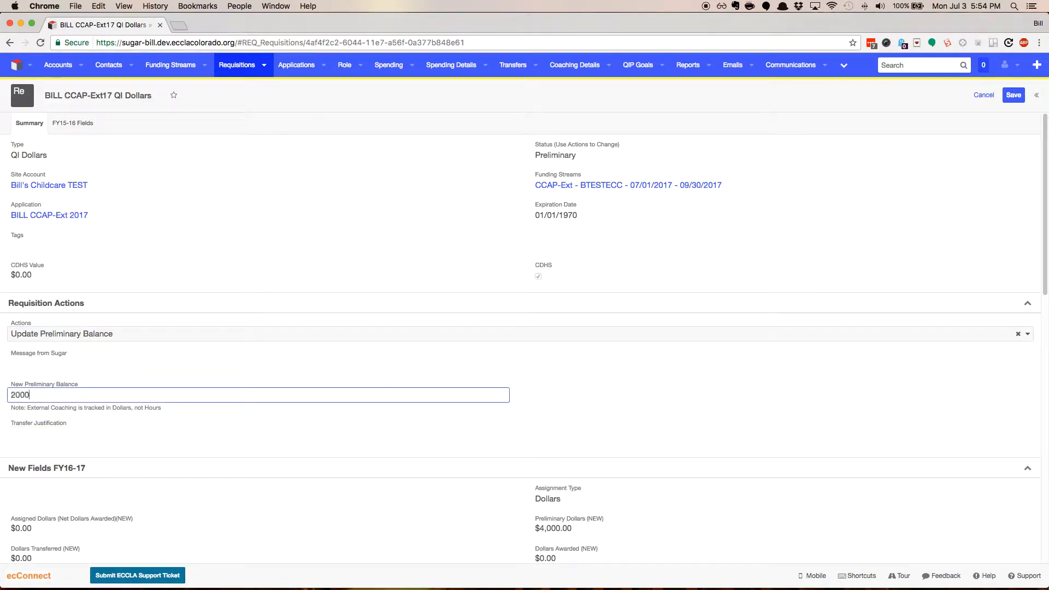
pyautogui.press('Tab')
pyautogui.write('TEST')
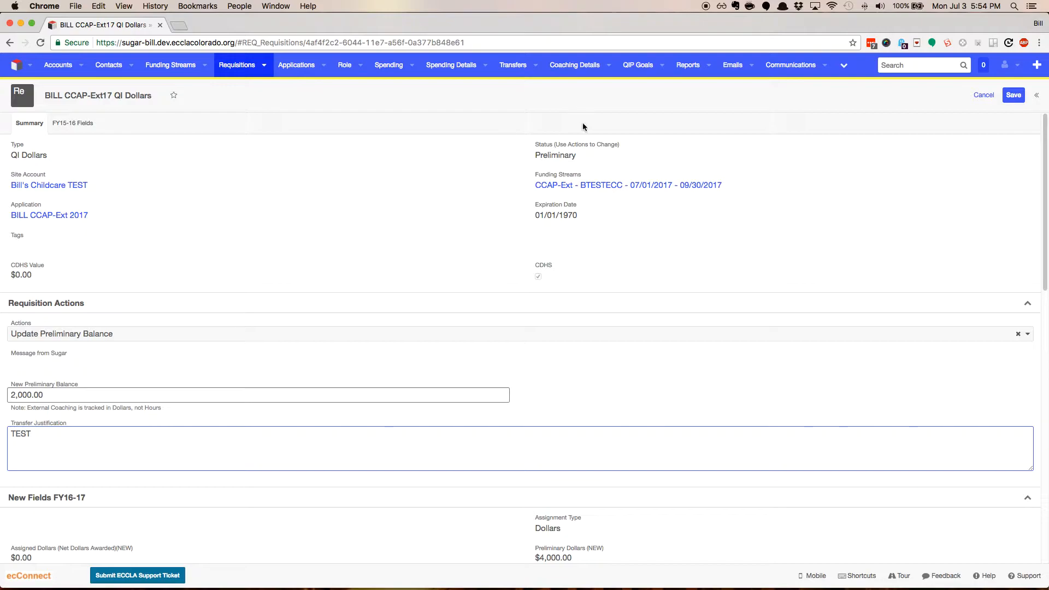
pyautogui.click(1014, 96)
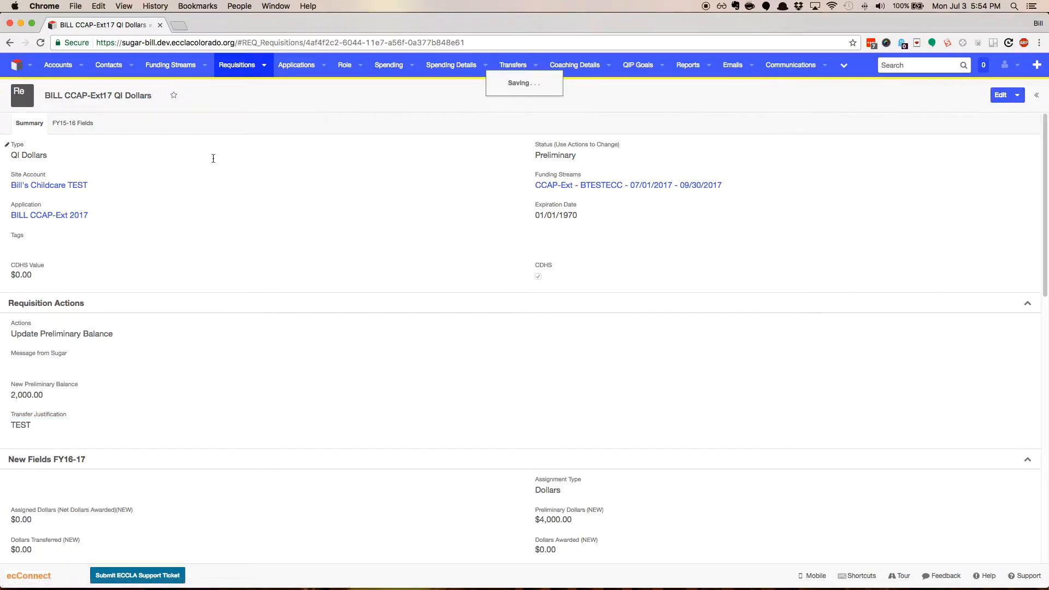
# Go back to the requisition's application and save it with the Send MOU Pending Sufficient Funds action to send the MOU.
pyautogui.click(46, 214)
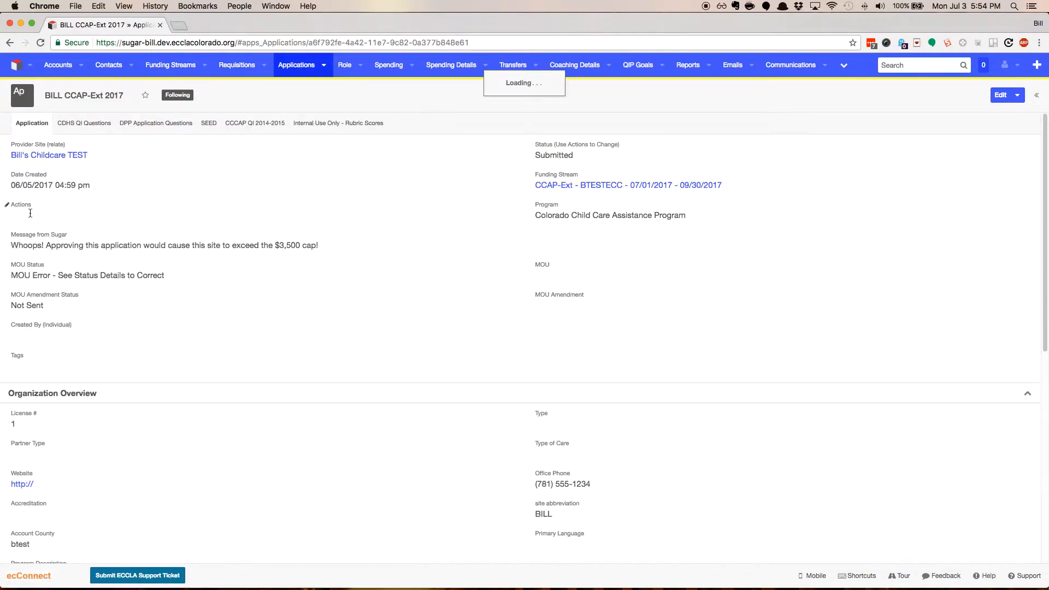
pyautogui.click(29, 215)
pyautogui.click(51, 268)
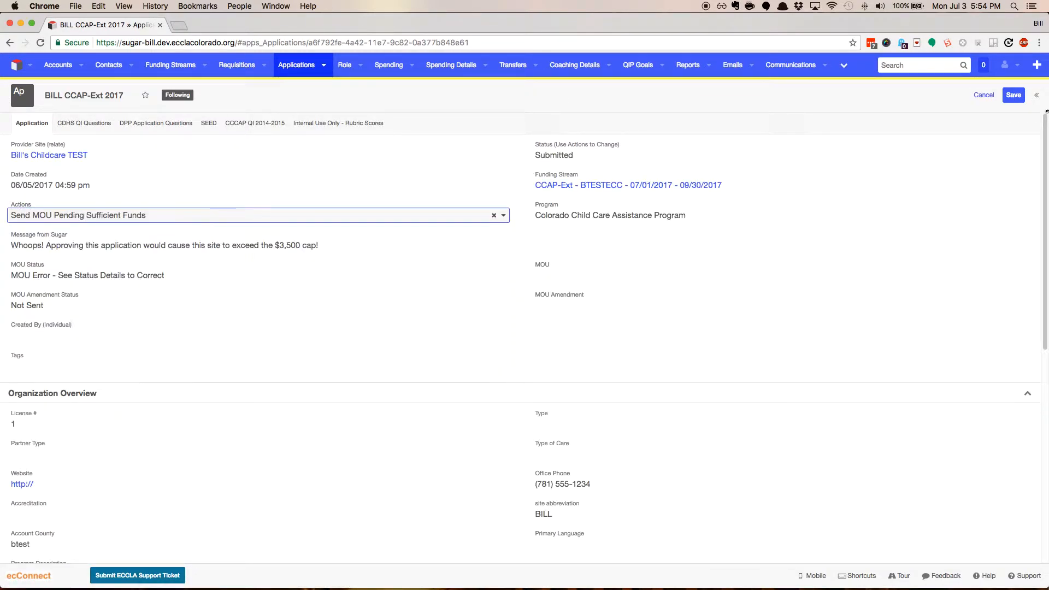
pyautogui.click(1014, 96)
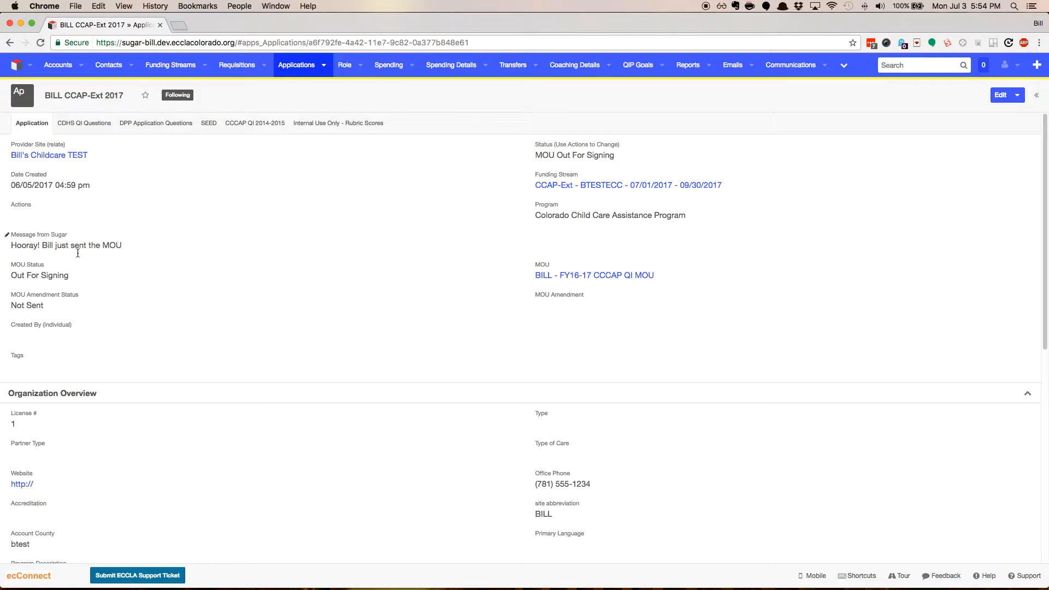
# Check the Value of CDHS Requisitions on the Bill's Childcare TEST account in a separate browser tab, and close that tab.
pyautogui.keyDown('super'); pyautogui.click(64, 158); pyautogui.keyUp('super')
pyautogui.hotkey('ctrl', 'Tab')
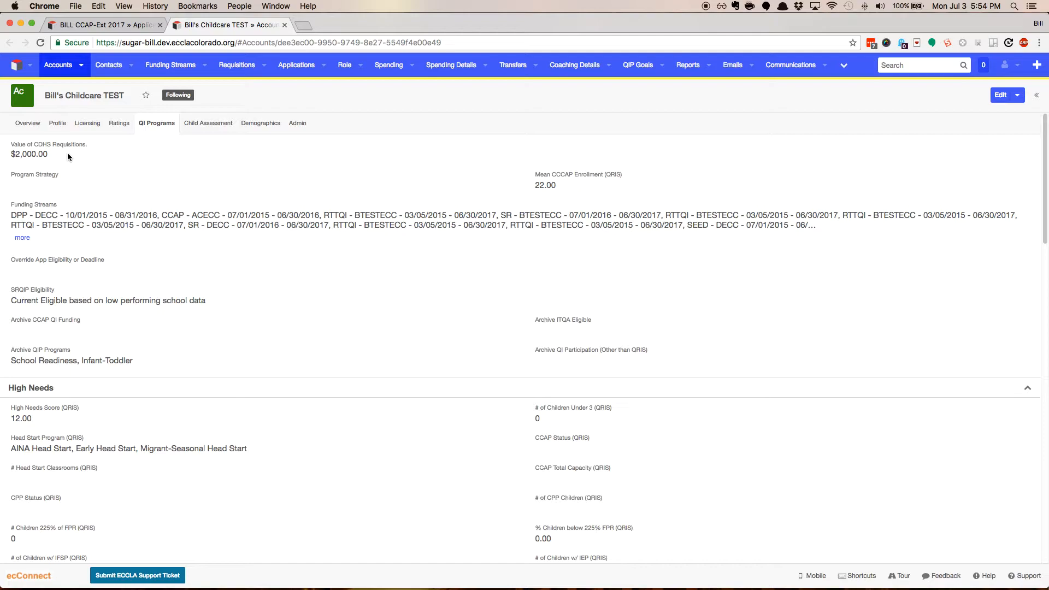
pyautogui.press('super+w')
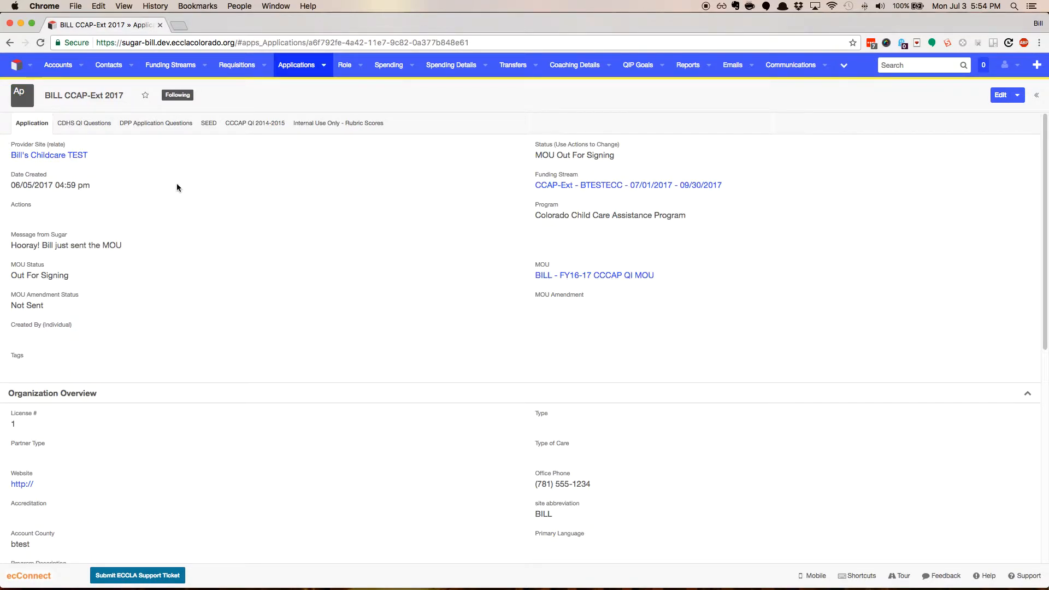
# Open the application's QI Dollars requisition and reload it to check its status, CDHS value and dollar balances.
pyautogui.scroll(-7, 176, 187)
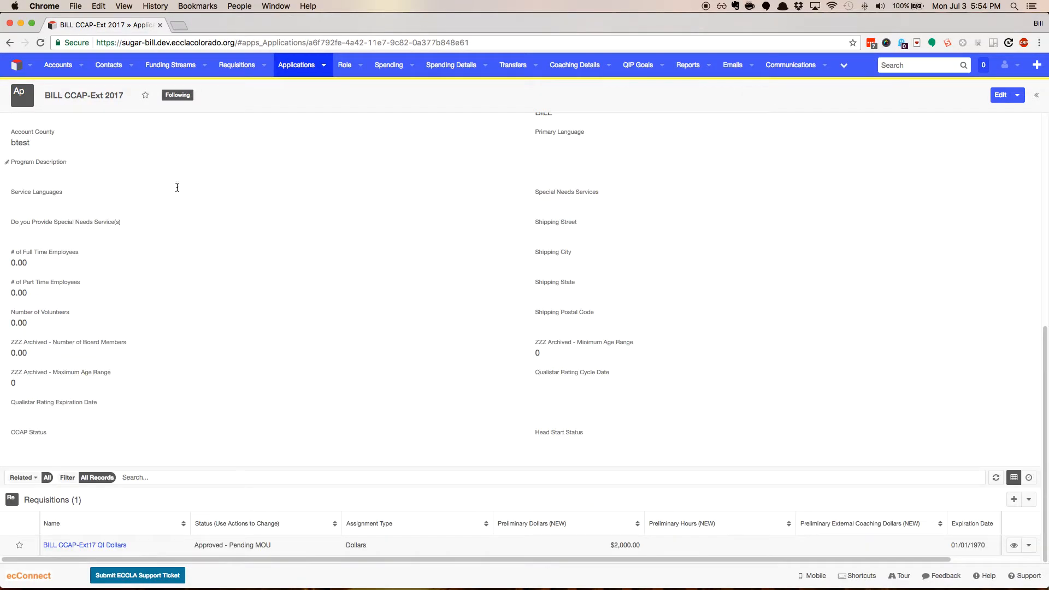
pyautogui.click(108, 549)
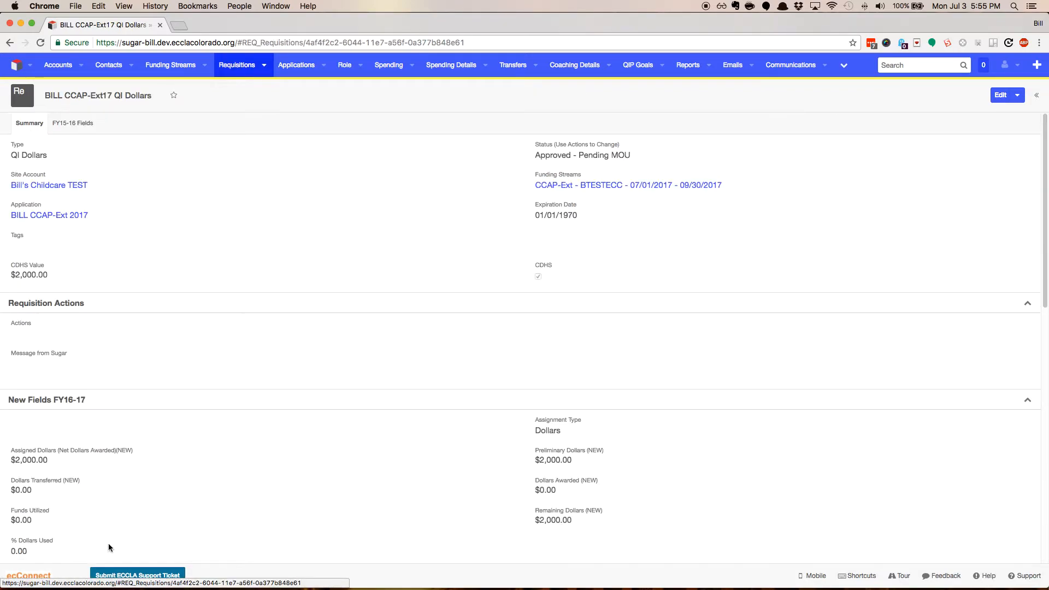
pyautogui.press('super+Tab')
pyautogui.press('super+Tab')
pyautogui.press('super+Tab')
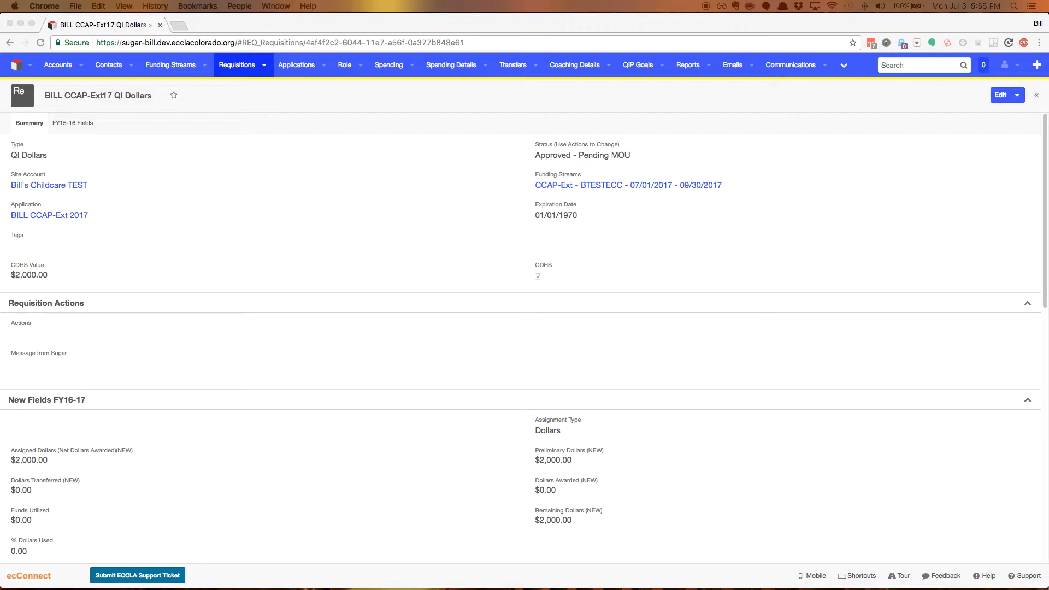
pyautogui.click(277, 266)
pyautogui.press('super+r')
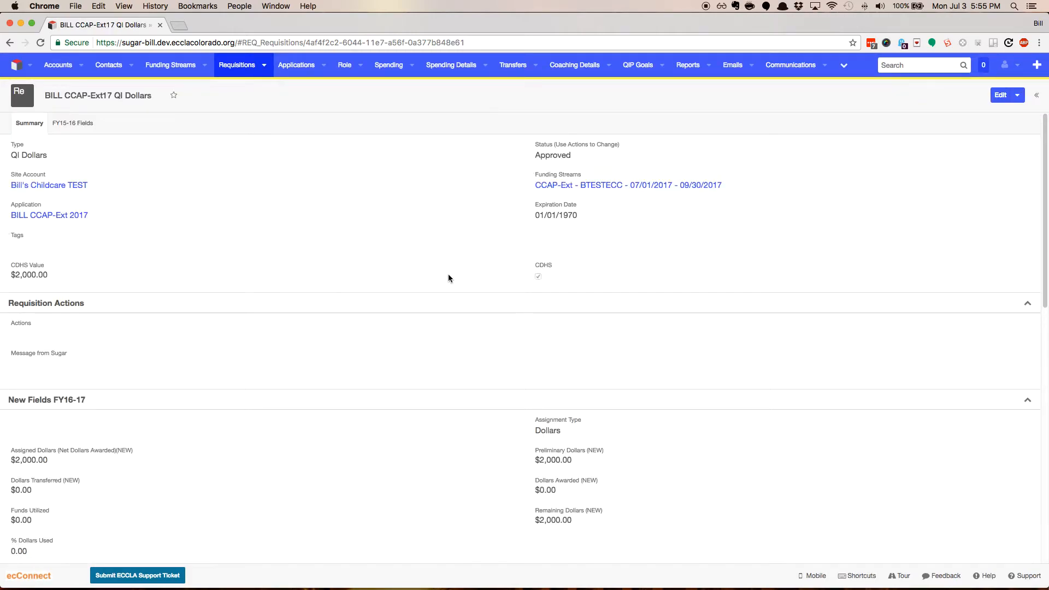
pyautogui.scroll(-1, 409, 257)
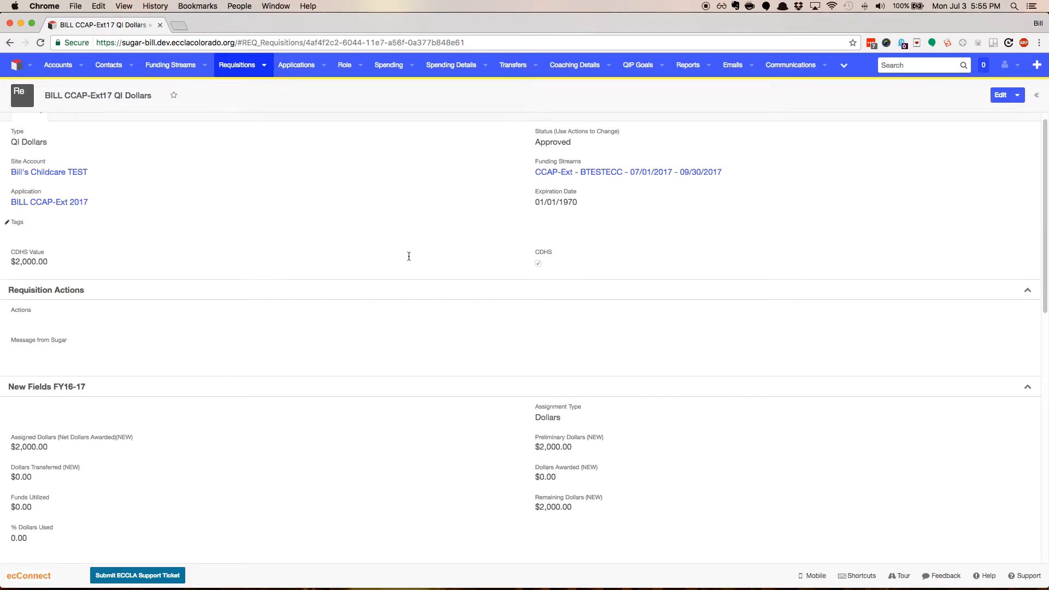
# Choose the Convert dollars into coaching hours action on the QI Dollars requisition and set the hours to be transferred to 5.00.
pyautogui.scroll(-1, 393, 304)
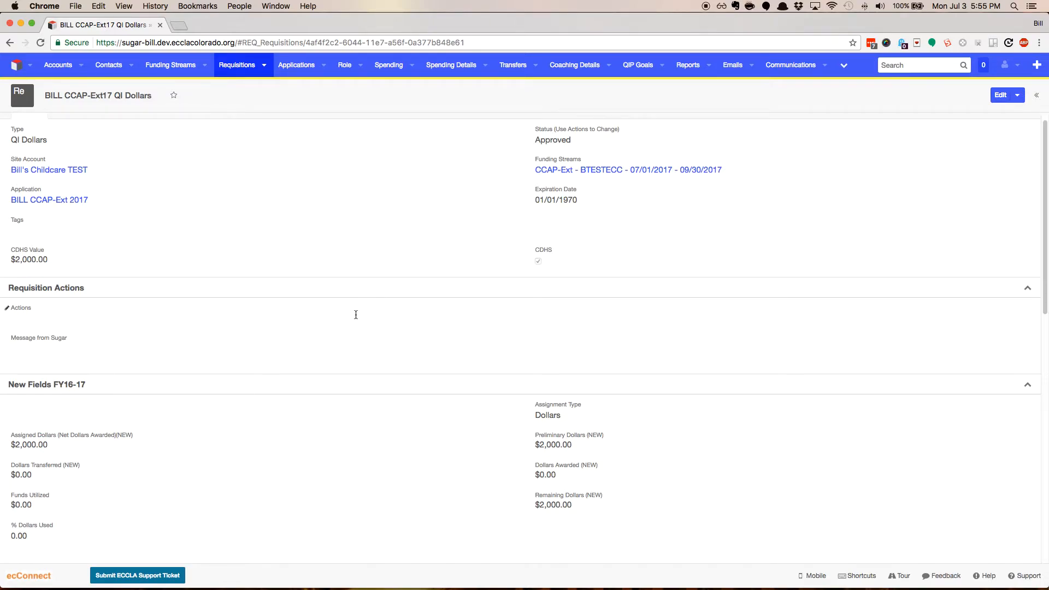
pyautogui.click(97, 316)
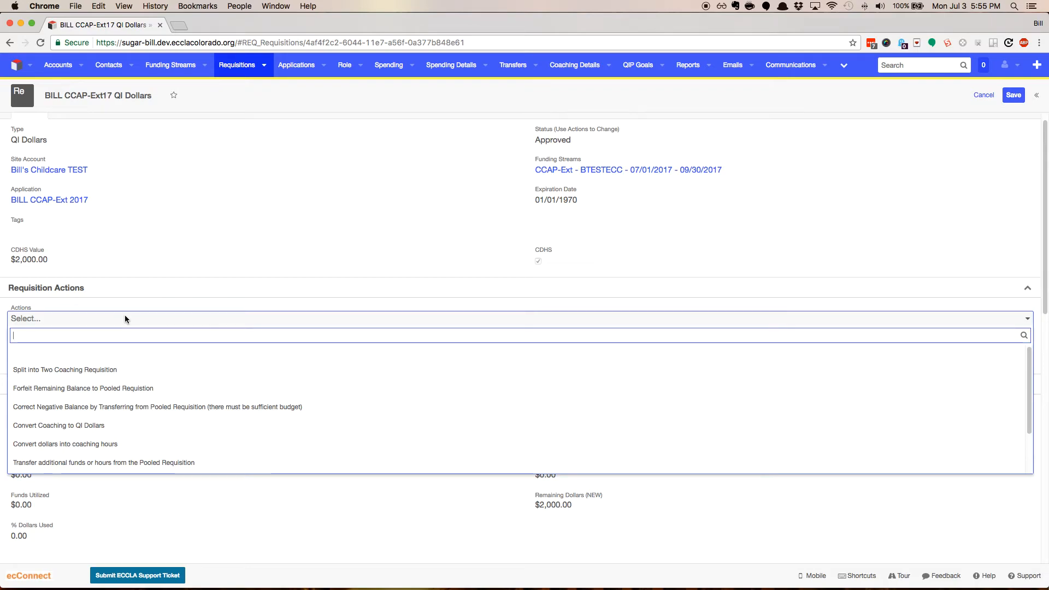
pyautogui.write('conv')
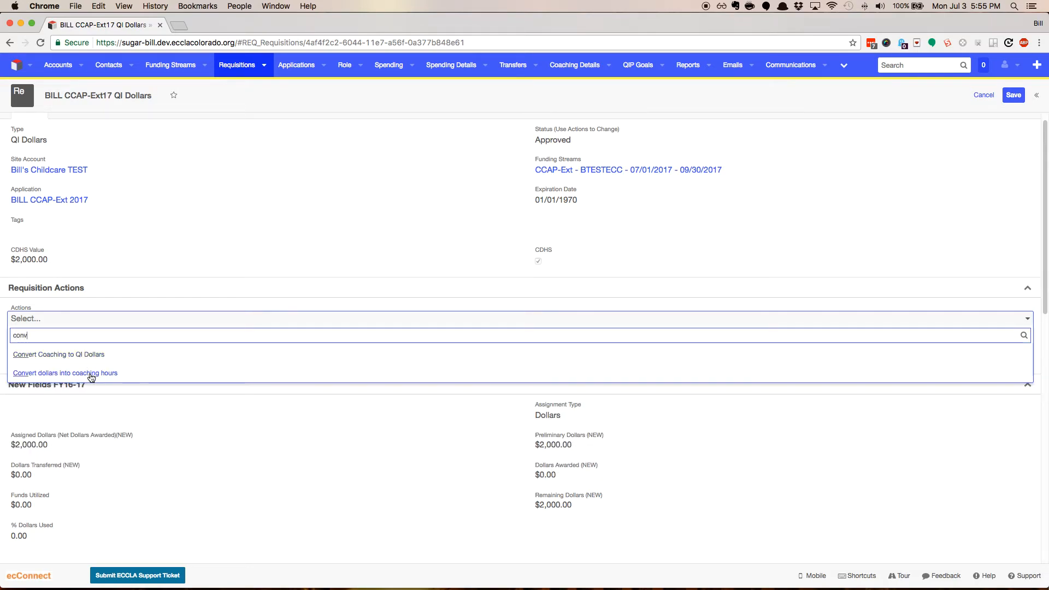
pyautogui.click(162, 376)
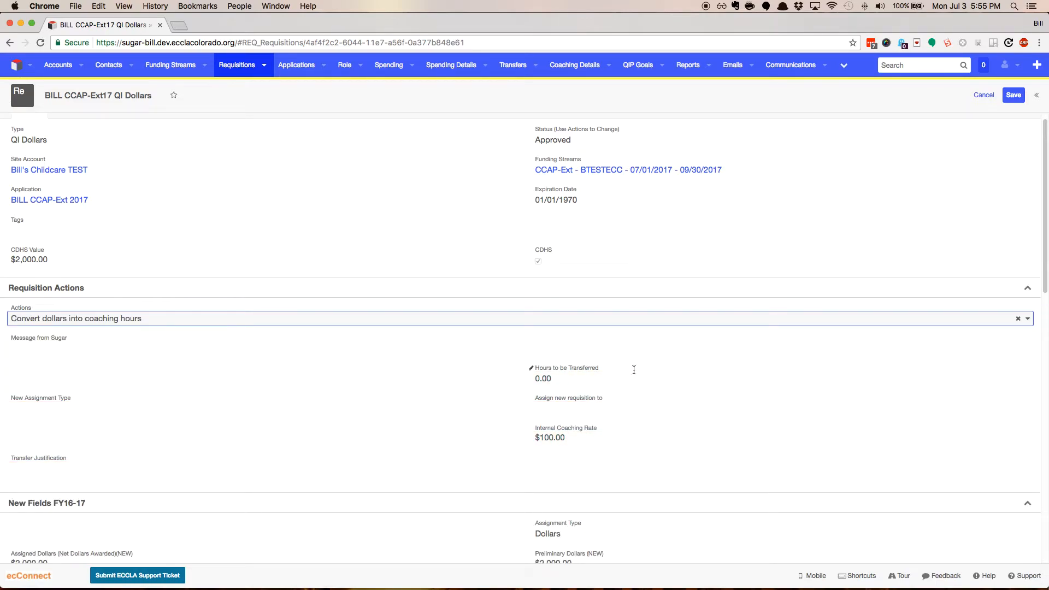
pyautogui.click(610, 380)
pyautogui.press('BackSpace')
pyautogui.press('BackSpace')
pyautogui.press('BackSpace')
pyautogui.press('BackSpace')
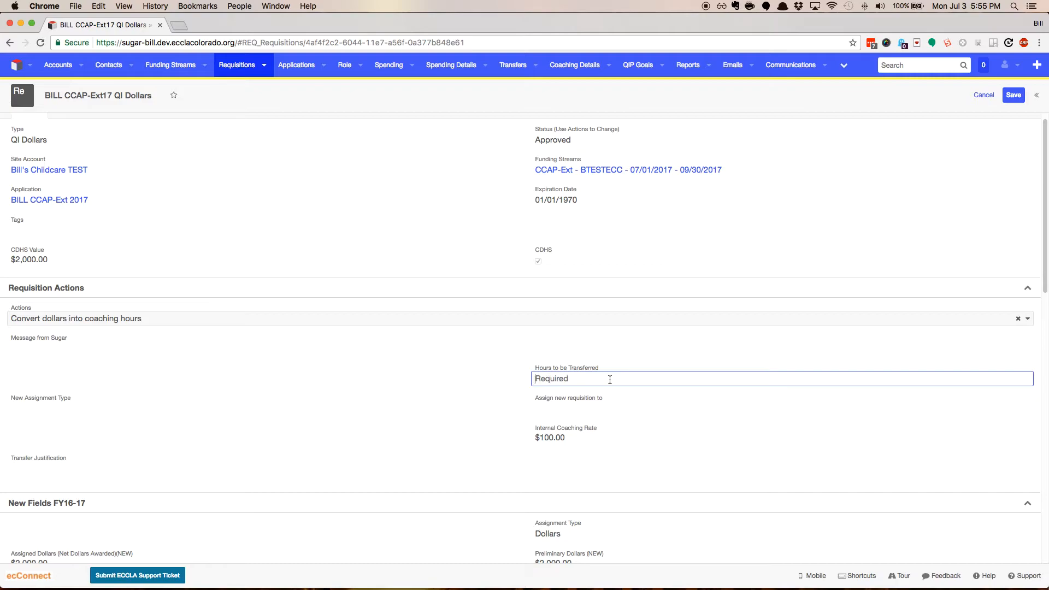
pyautogui.write('5')
# Set the new assignment type to Internal Coaching, assign the new requisition to the user's own name, and enter TEST as transfer justification.
pyautogui.click(86, 409)
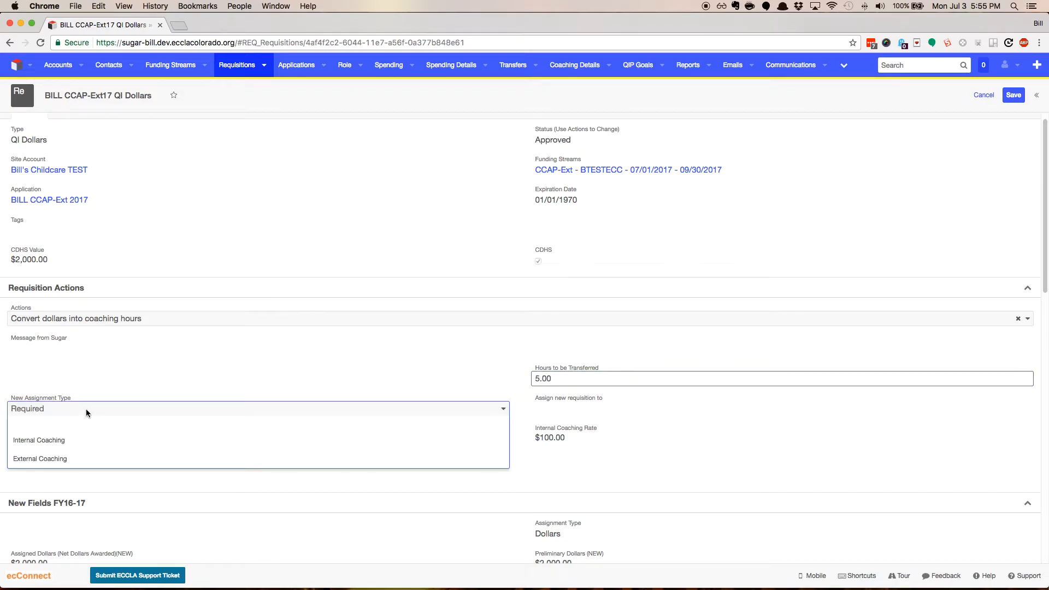
pyautogui.click(190, 441)
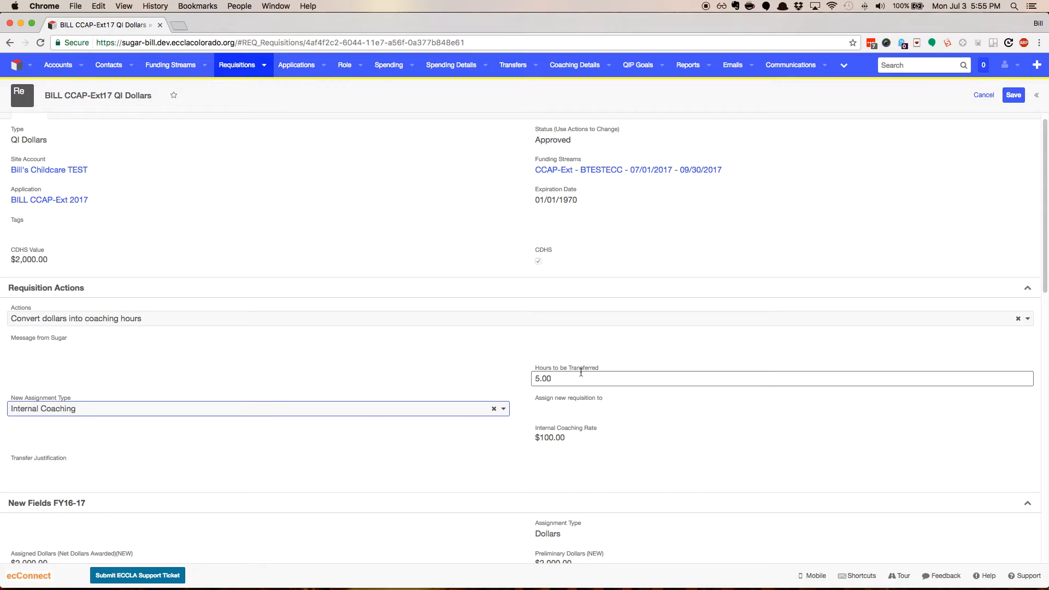
pyautogui.click(583, 407)
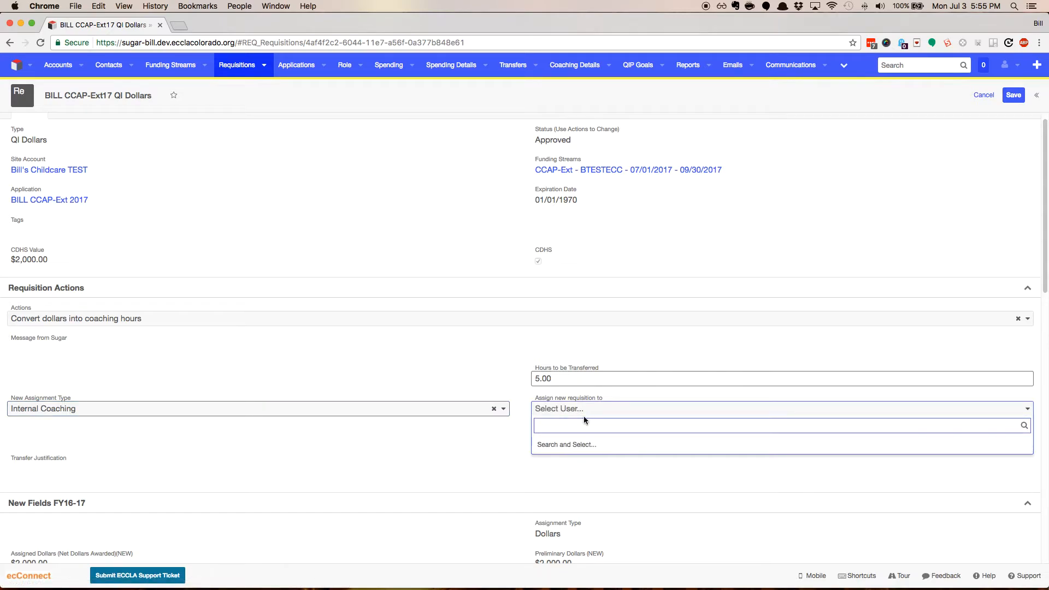
pyautogui.write('Bill BL')
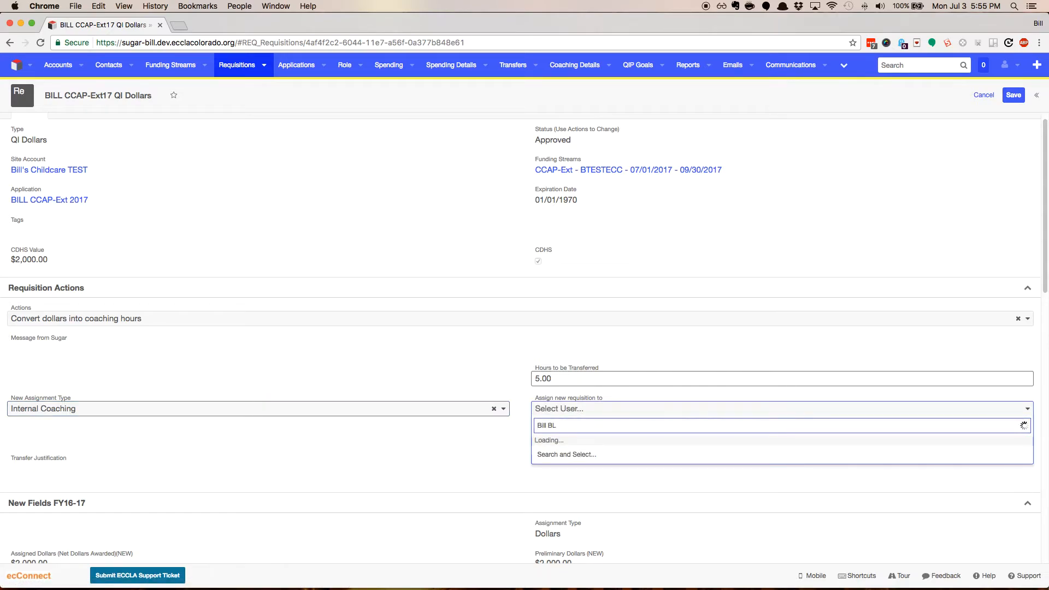
pyautogui.press('Return')
pyautogui.click(185, 472)
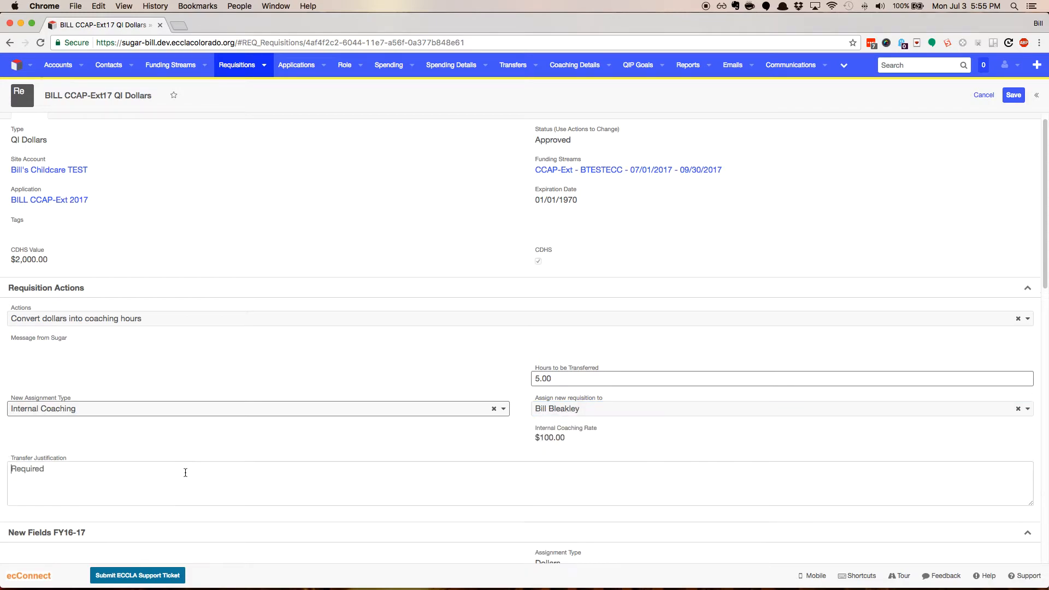
pyautogui.write('TEST')
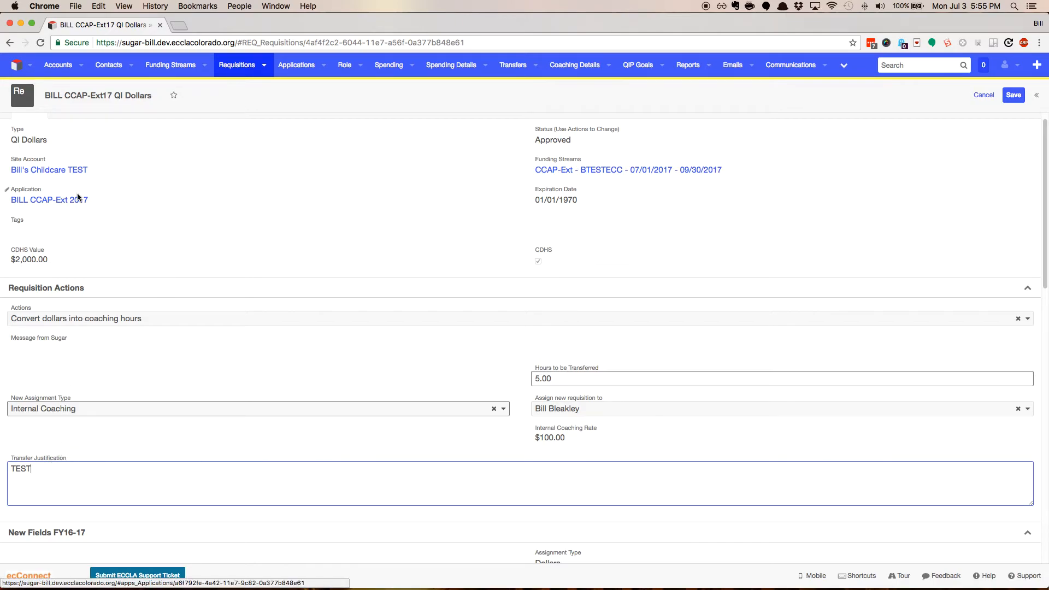
# Open the funding stream's QI Dollars Detail in a separate browser tab for reference, and save the conversion on the requisition.
pyautogui.keyDown('super'); pyautogui.click(569, 174); pyautogui.keyUp('super')
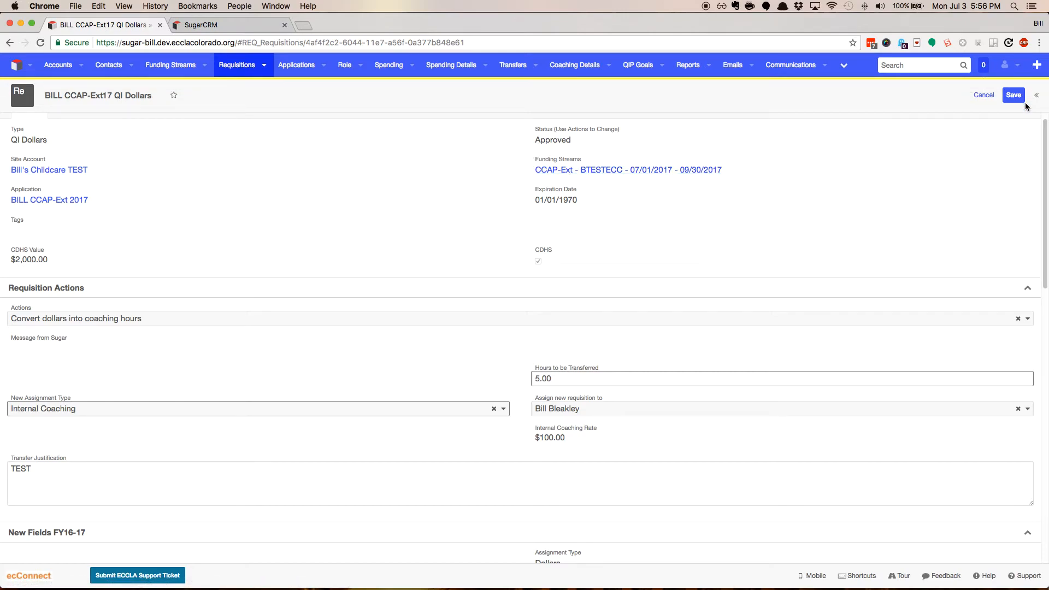
pyautogui.click(230, 25)
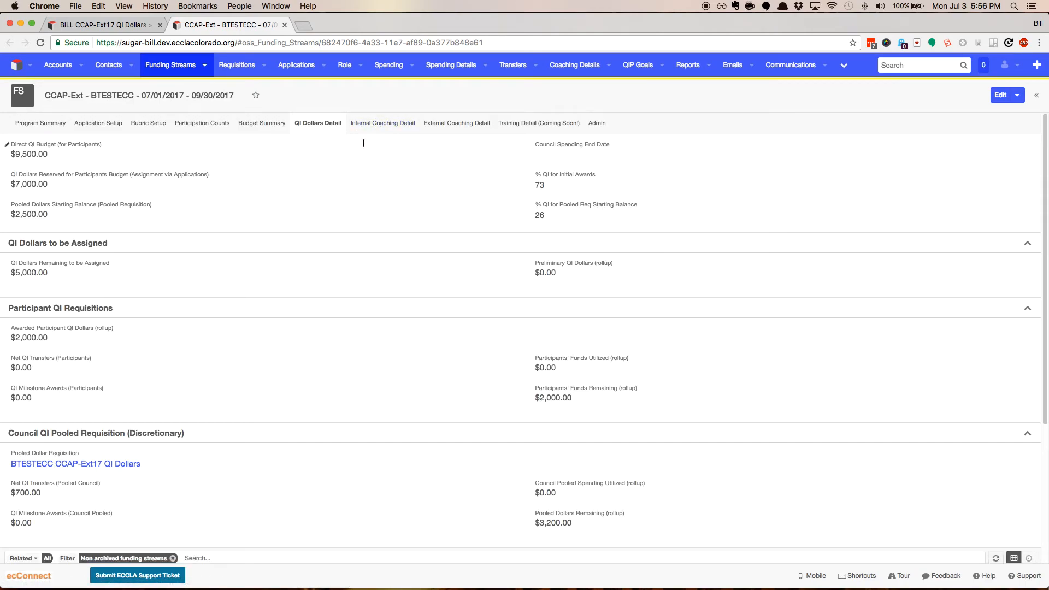
pyautogui.hotkey('ctrl', 'shift', 'Tab')
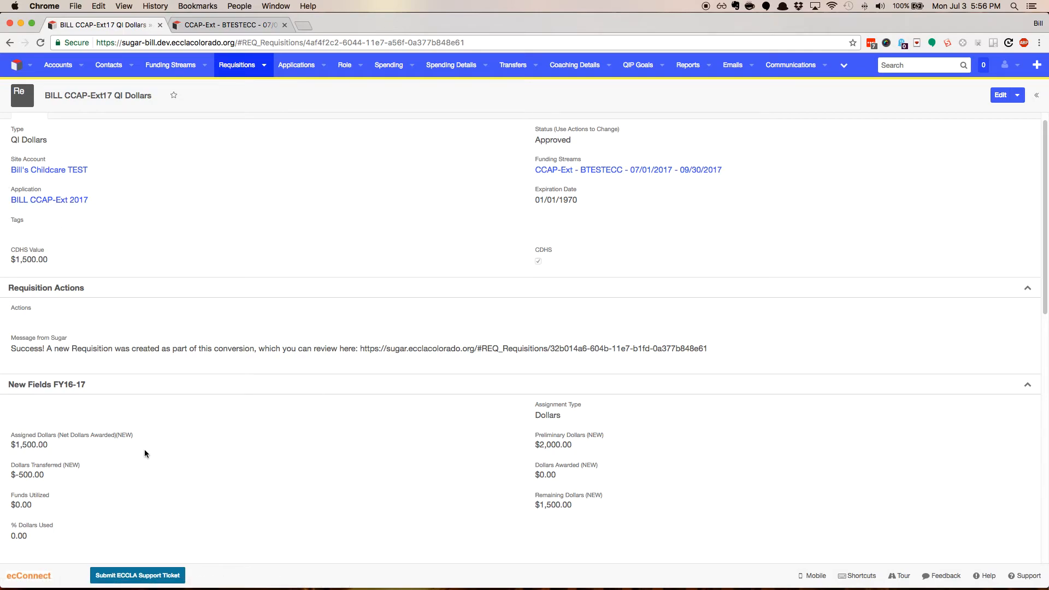
# Check the QI Dollars requisition's CDHS value, and open the application's Internal Coaching requisition to check its CDHS value and hours.
pyautogui.scroll(-1, 146, 453)
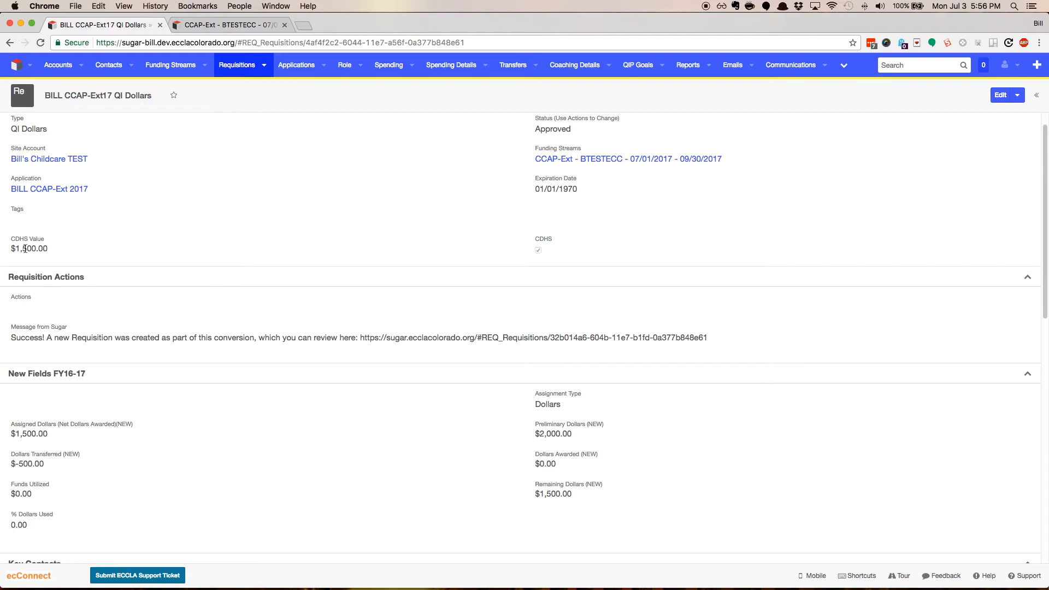
pyautogui.click(41, 220)
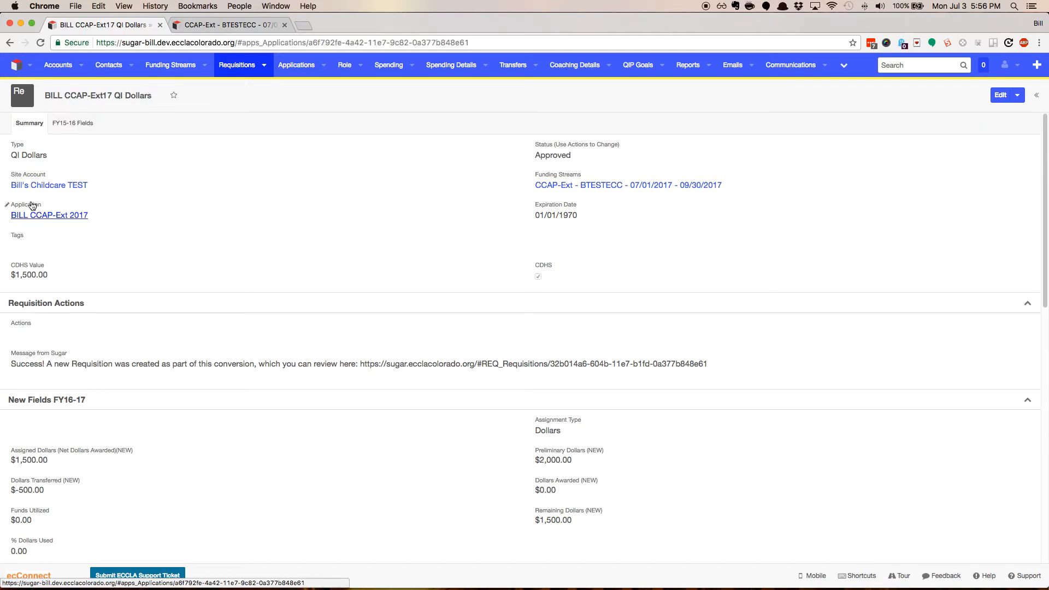
pyautogui.scroll(-10, 113, 272)
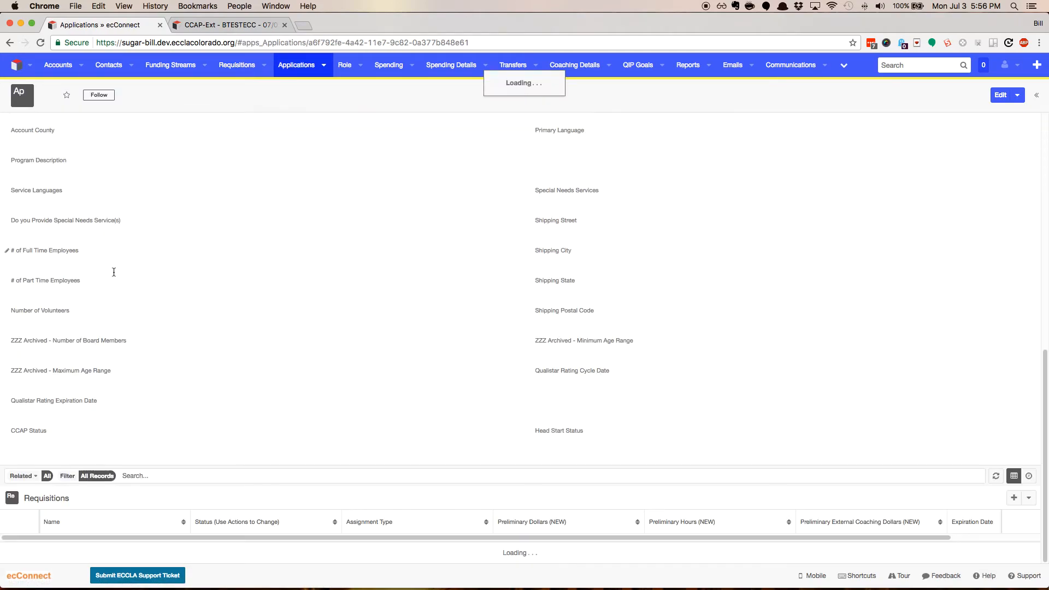
pyautogui.scroll(-1, 183, 274)
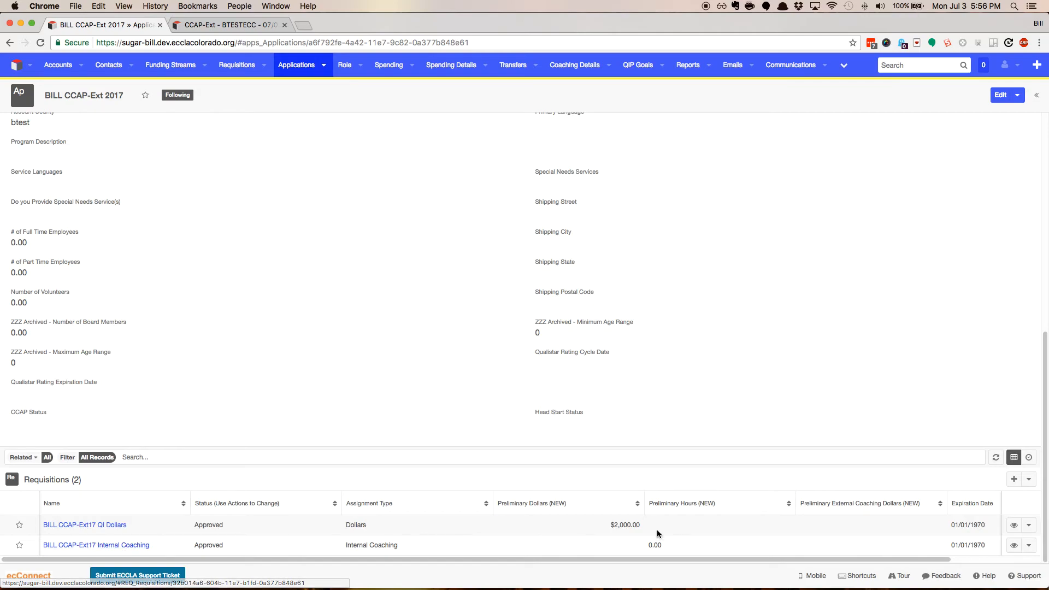
pyautogui.click(99, 545)
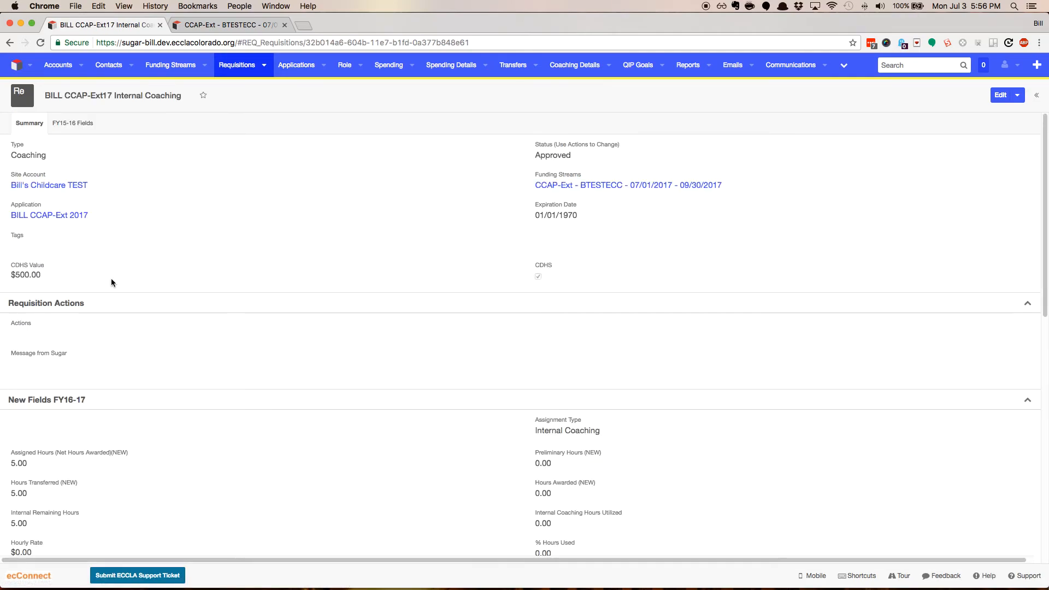
pyautogui.scroll(-3, 110, 278)
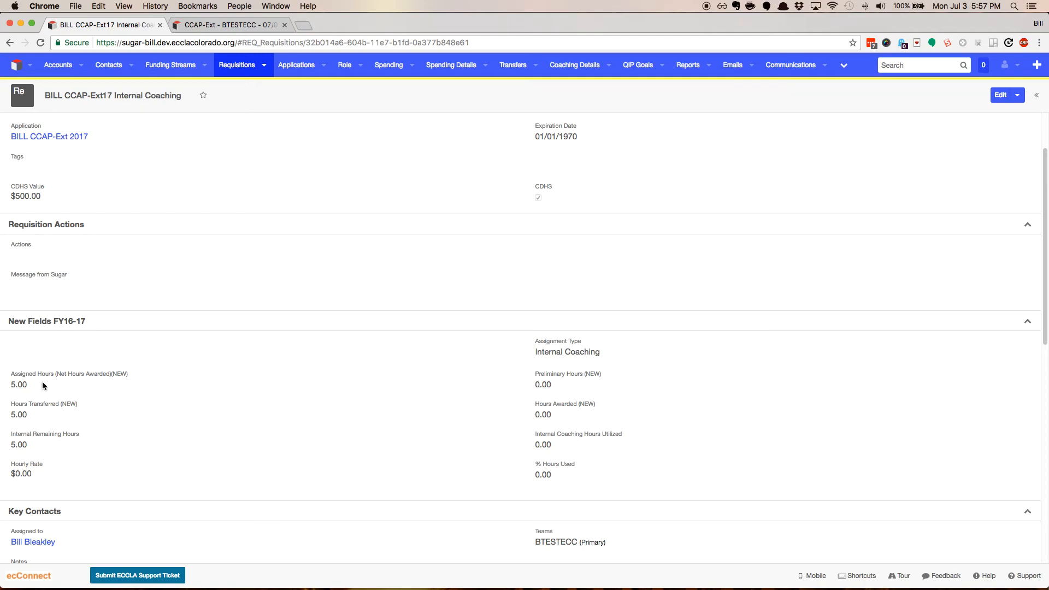
# Open a freshly loaded copy of the funding stream in its own window and place both windows side by side for comparison.
pyautogui.hotkey('ctrl', 'Tab')
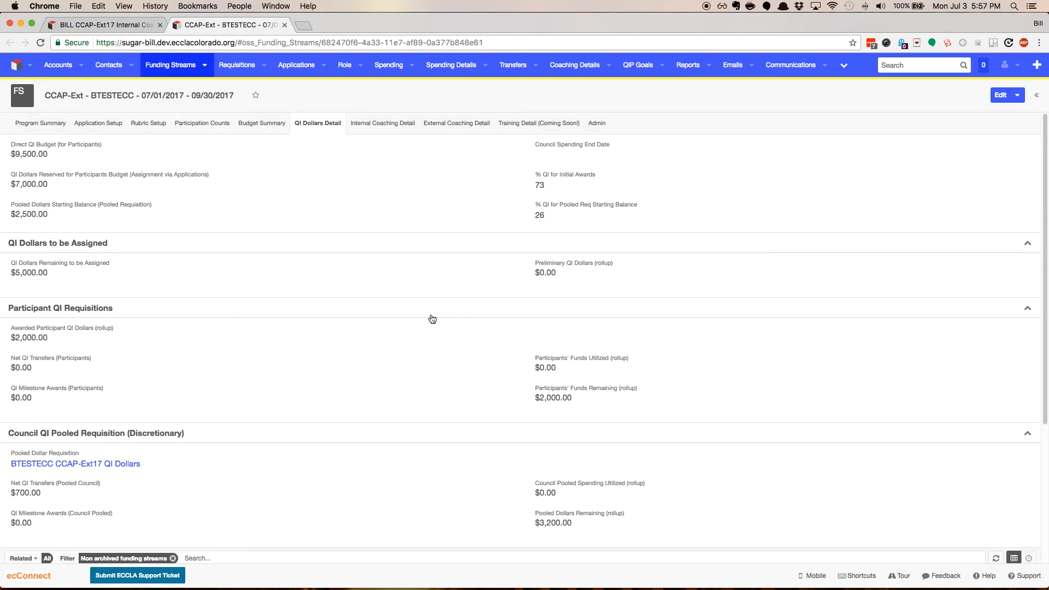
pyautogui.keyDown('super'); pyautogui.click(44, 41); pyautogui.keyUp('super')
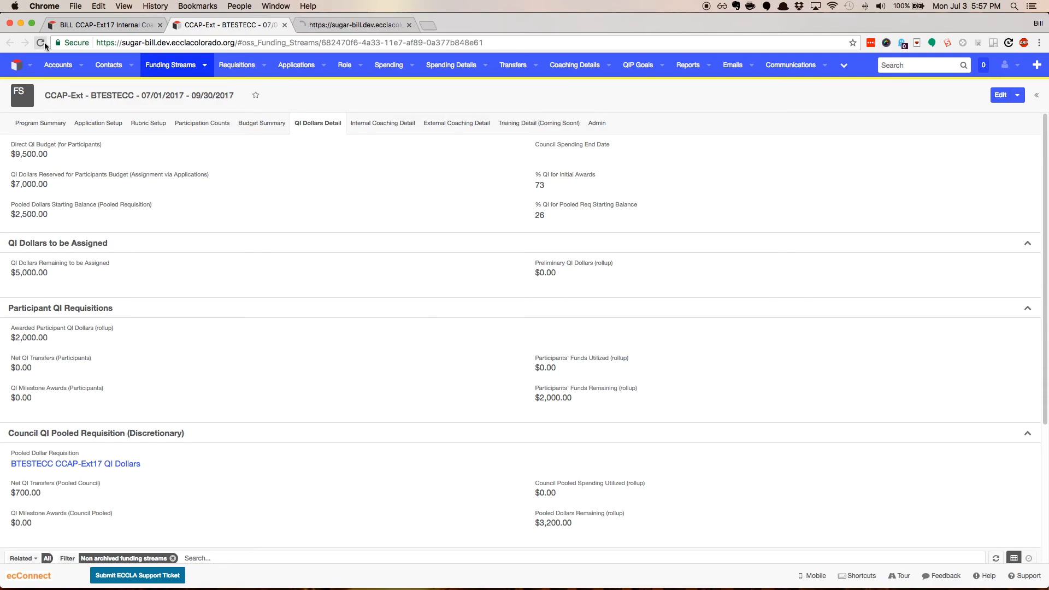
pyautogui.click(359, 28)
pyautogui.moveTo(360, 27); pyautogui.dragTo(389, 55)
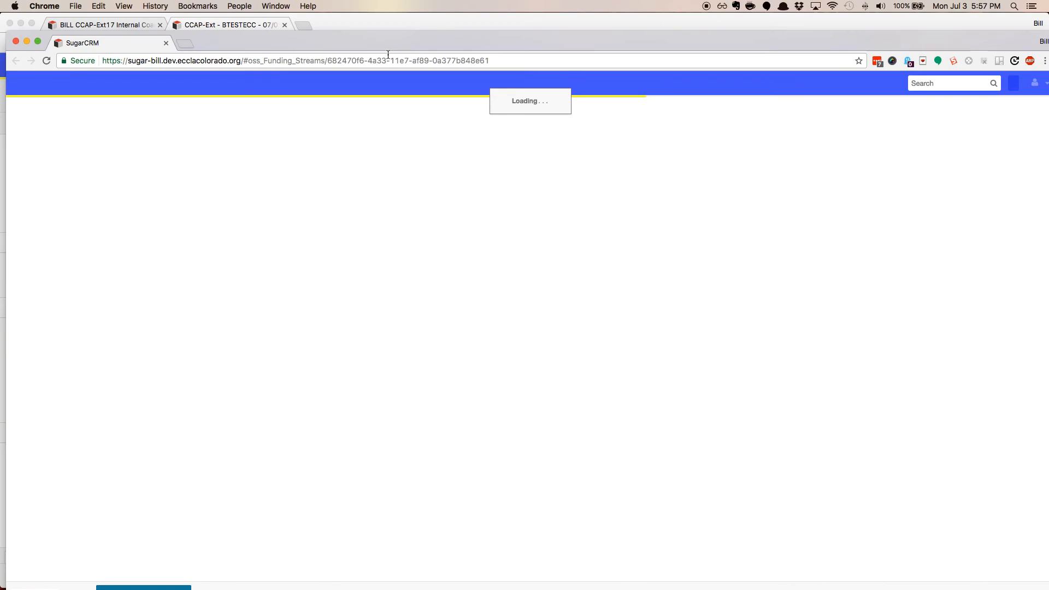
pyautogui.press('alt+super+Right')
pyautogui.click(388, 55)
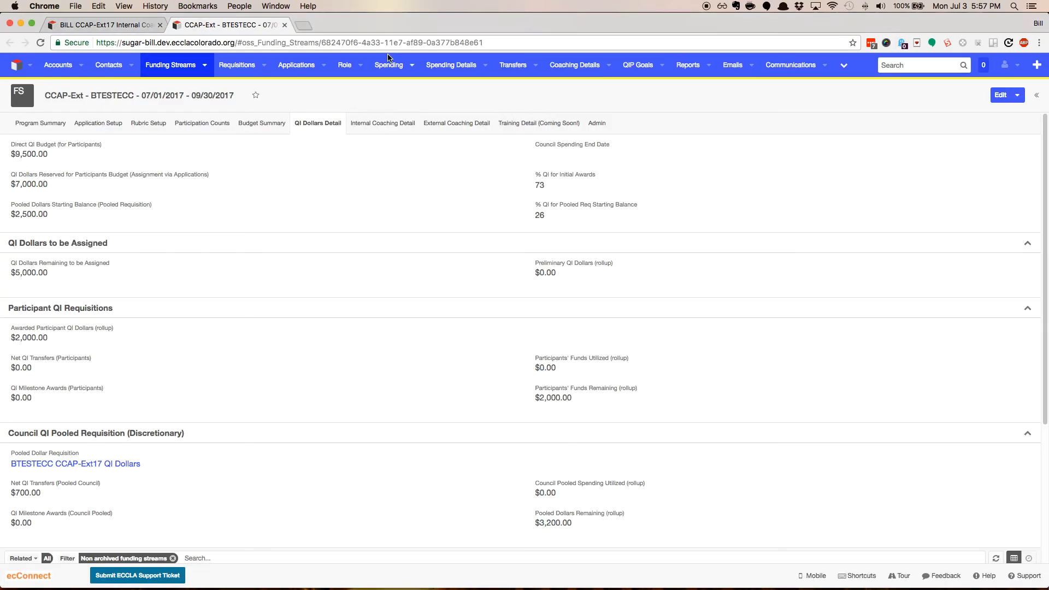
pyautogui.press('alt+super+Left')
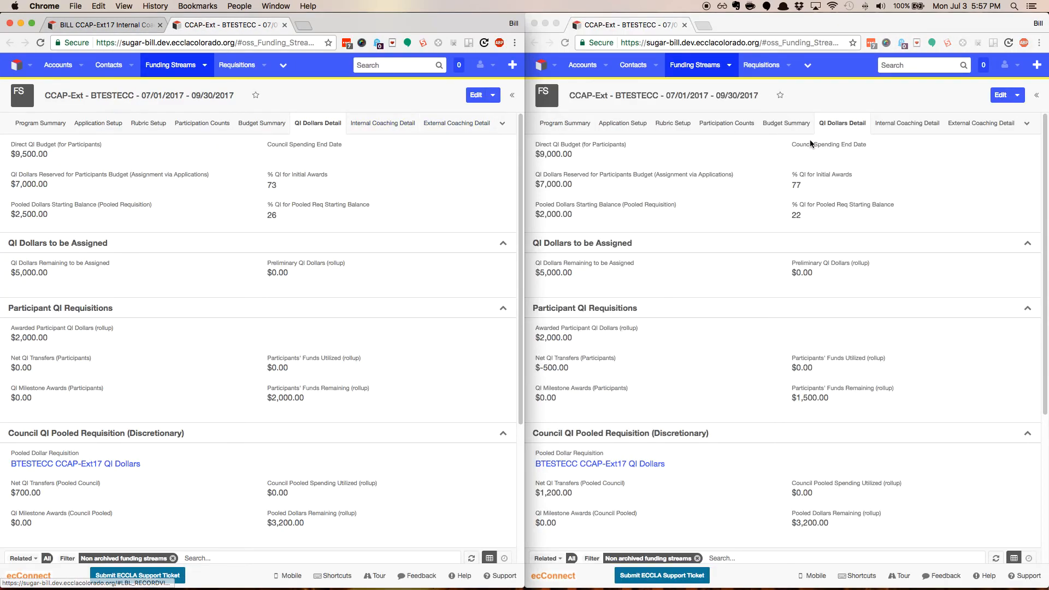
# Compare the funding stream's QI Dollars figures across both windows and switch both to the Internal Coaching Detail.
pyautogui.click(870, 112)
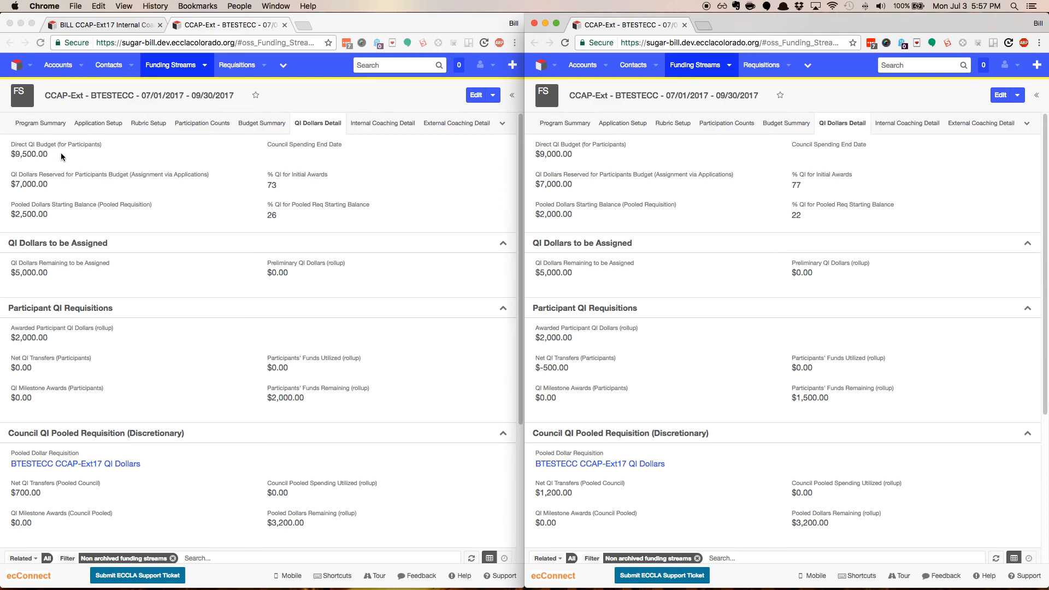
pyautogui.click(365, 123)
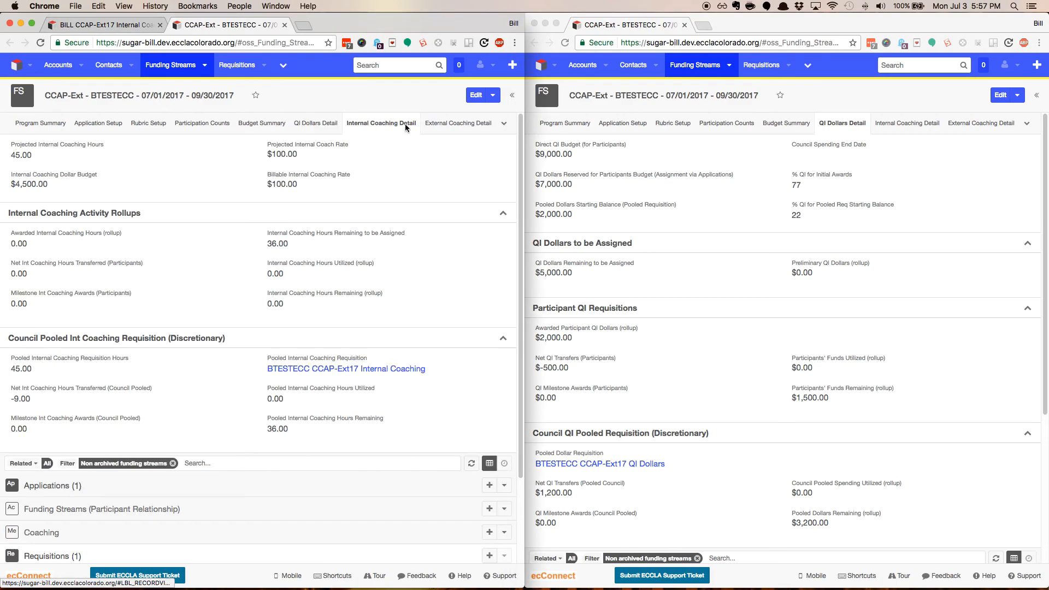
pyautogui.click(915, 124)
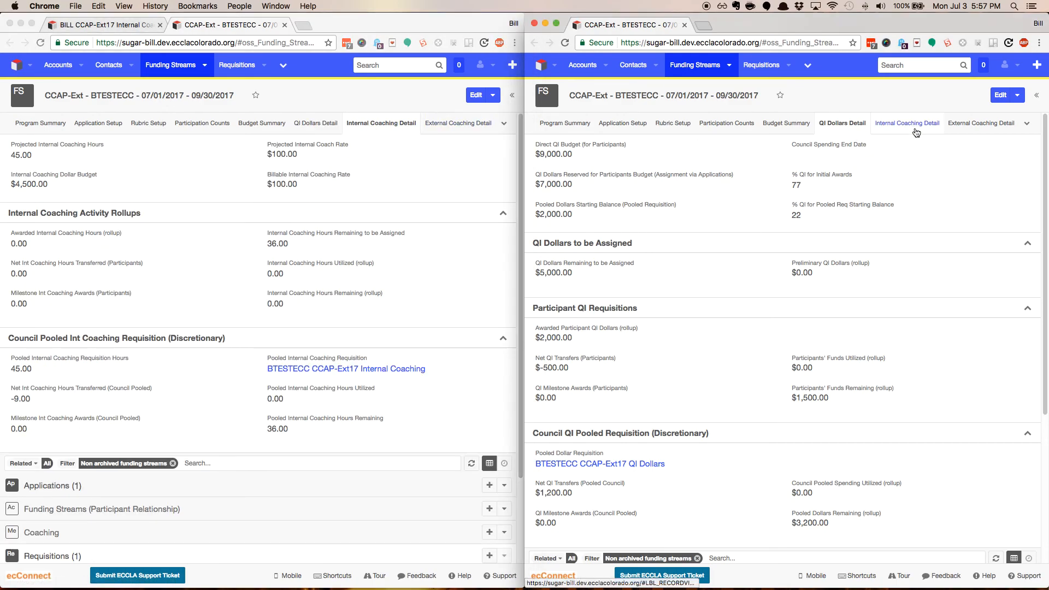